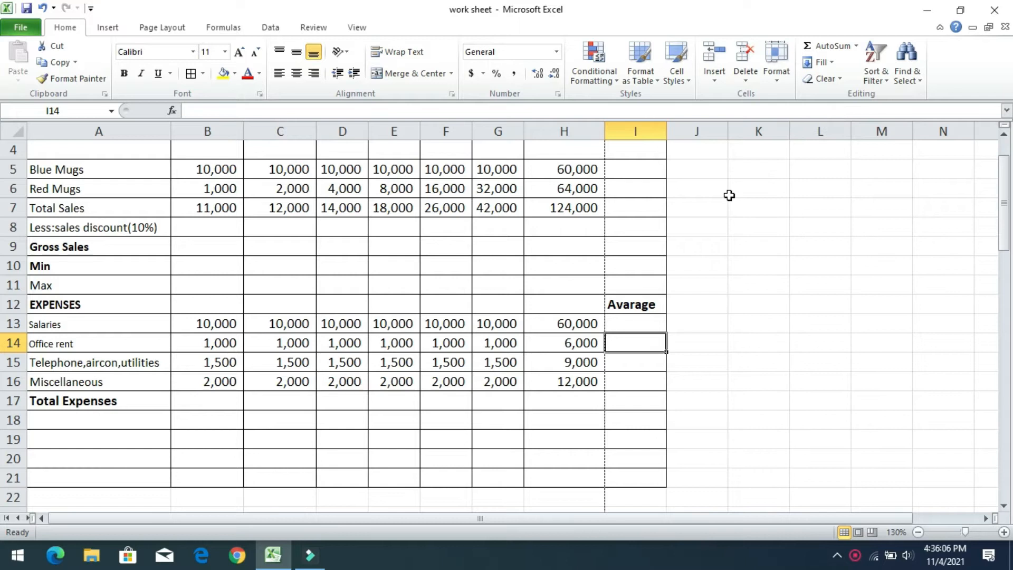
Look through the available functions in the AutoSum choices and the Insert Function dialog, and close it without inserting one.
{"action": "left_click", "coordinate": [857, 47]}
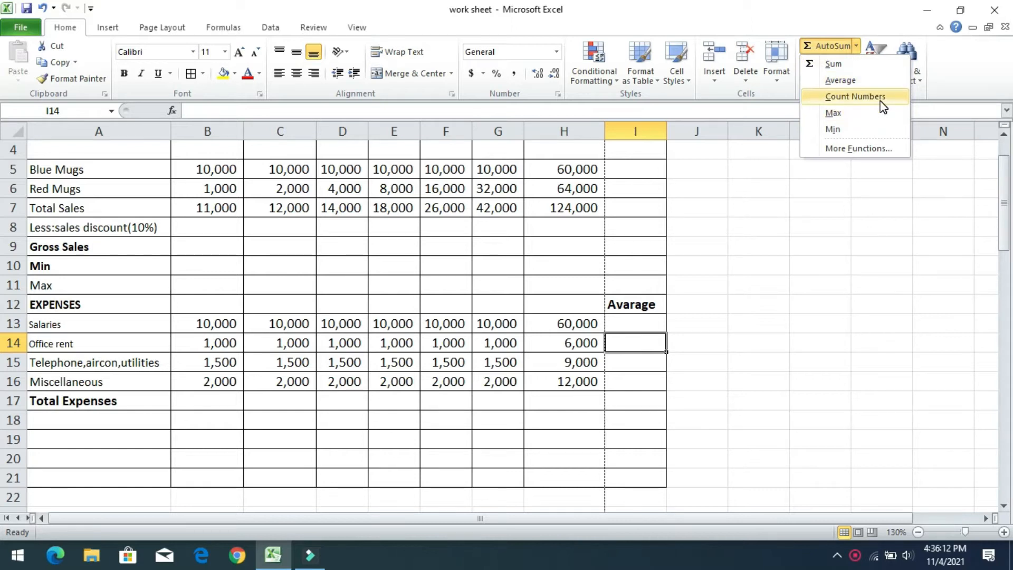
{"action": "left_click", "coordinate": [873, 151]}
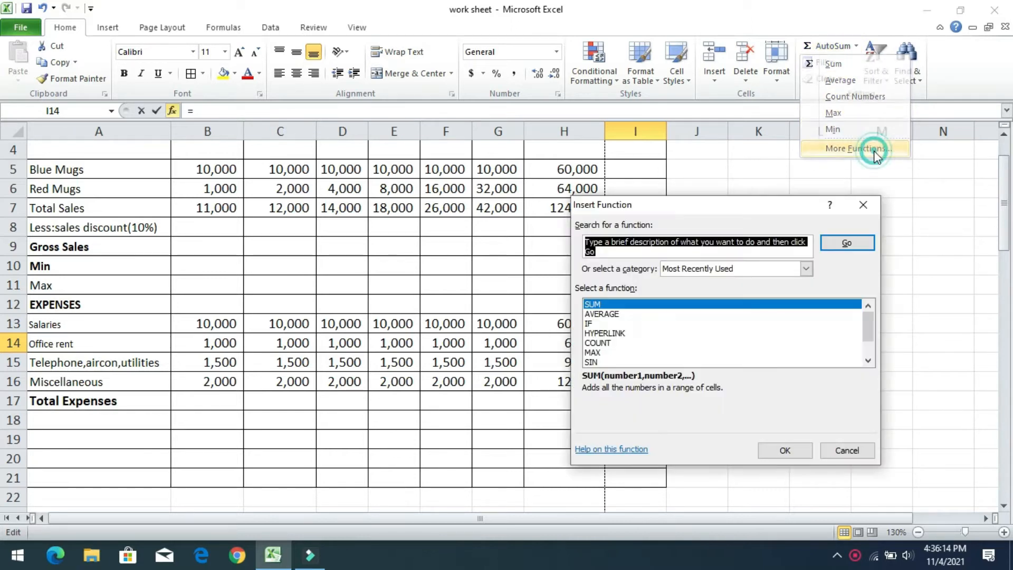
{"action": "left_click_drag", "start_coordinate": [850, 169], "coordinate": [842, 163]}
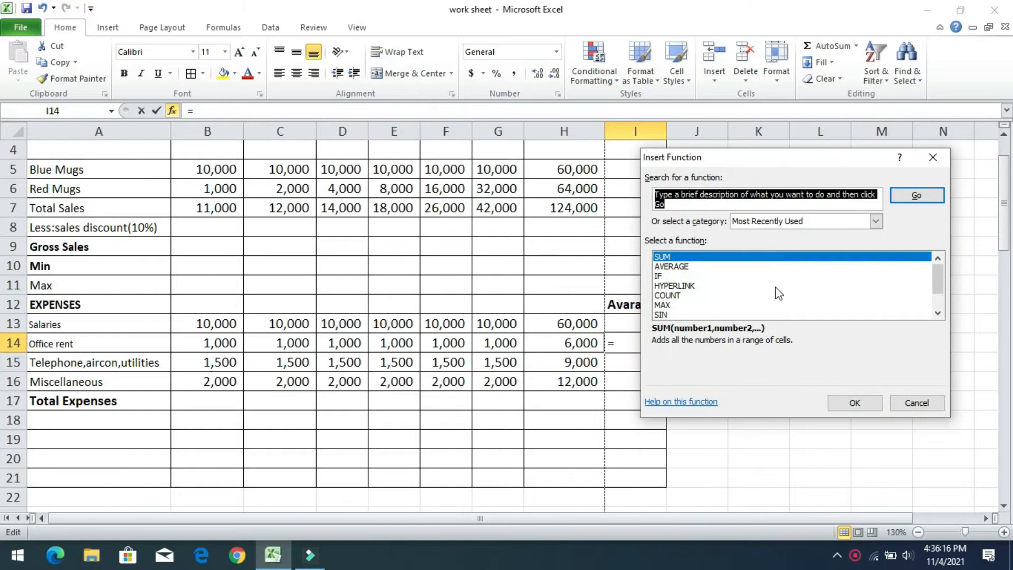
{"action": "scroll", "coordinate": [729, 301], "scroll_direction": "down", "scroll_amount": 1}
{"action": "scroll", "coordinate": [689, 303], "scroll_direction": "up", "scroll_amount": 1}
{"action": "scroll", "coordinate": [691, 306], "scroll_direction": "down", "scroll_amount": 1}
{"action": "scroll", "coordinate": [716, 304], "scroll_direction": "up", "scroll_amount": 1}
{"action": "left_click", "coordinate": [933, 156]}
Look over the revenue and expense sections of the worksheet.
{"action": "scroll", "coordinate": [371, 251], "scroll_direction": "up", "scroll_amount": 1}
{"action": "scroll", "coordinate": [372, 251], "scroll_direction": "down", "scroll_amount": 1}
{"action": "scroll", "coordinate": [372, 253], "scroll_direction": "up", "scroll_amount": 1}
{"action": "scroll", "coordinate": [373, 252], "scroll_direction": "down", "scroll_amount": 1}
{"action": "scroll", "coordinate": [369, 251], "scroll_direction": "up", "scroll_amount": 1}
{"action": "scroll", "coordinate": [617, 258], "scroll_direction": "down", "scroll_amount": 1}
{"action": "scroll", "coordinate": [617, 258], "scroll_direction": "up", "scroll_amount": 1}
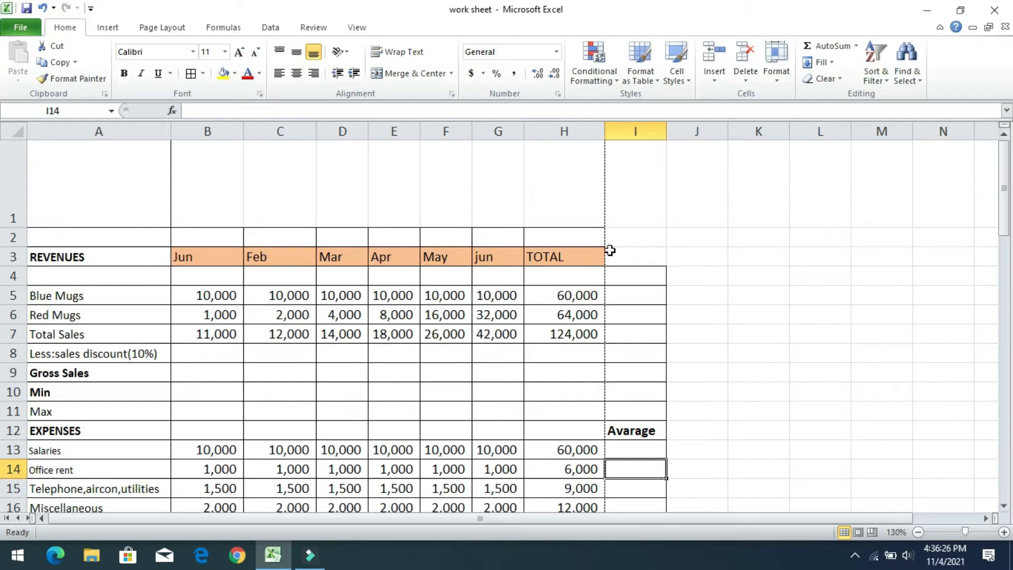
{"action": "scroll", "coordinate": [482, 292], "scroll_direction": "down", "scroll_amount": 2}
{"action": "scroll", "coordinate": [482, 292], "scroll_direction": "up", "scroll_amount": 1}
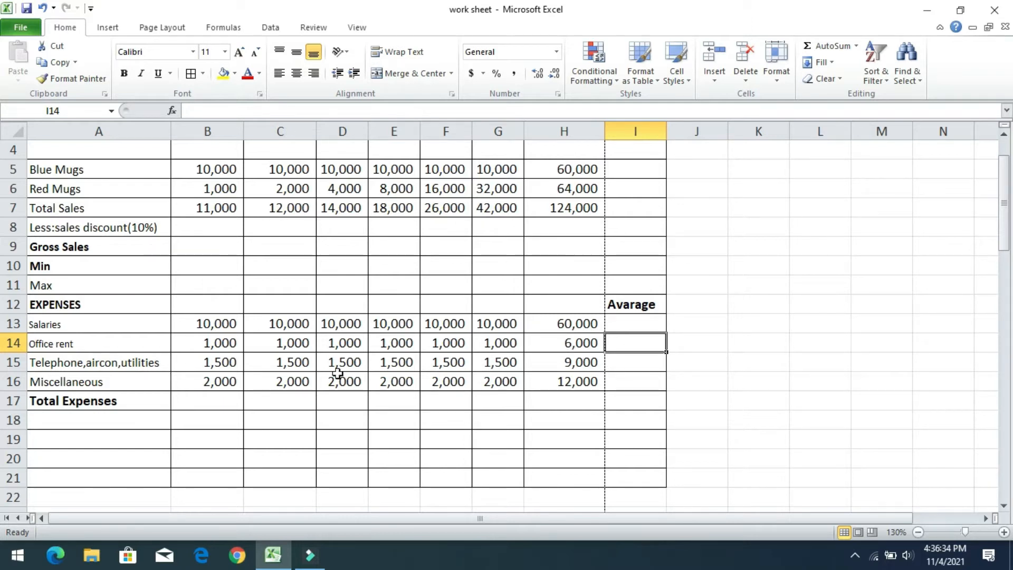
{"action": "scroll", "coordinate": [316, 331], "scroll_direction": "up", "scroll_amount": 1}
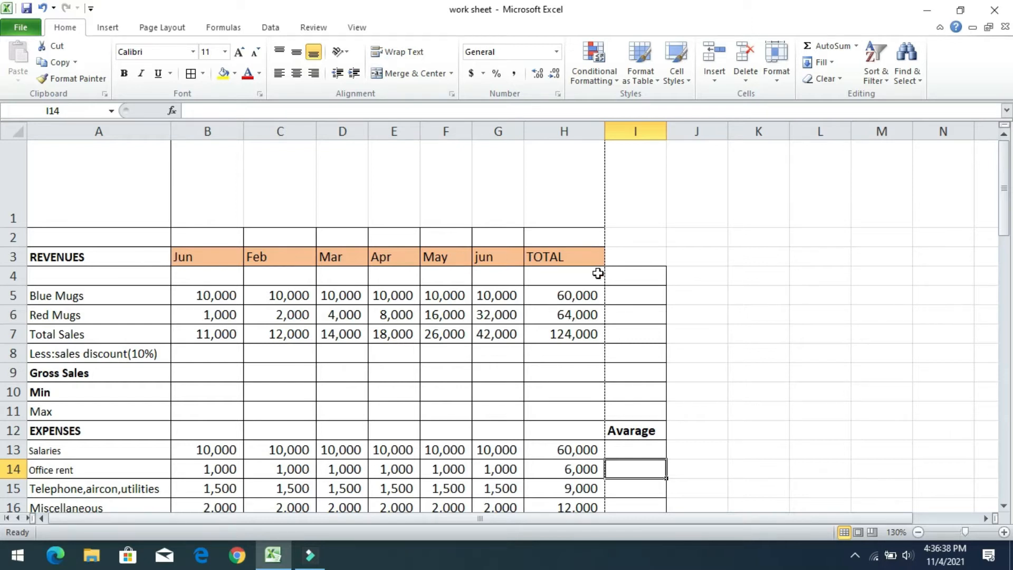
Go through the row labels in column A from Blue Mugs down to EXPENSES.
{"action": "left_click", "coordinate": [108, 294]}
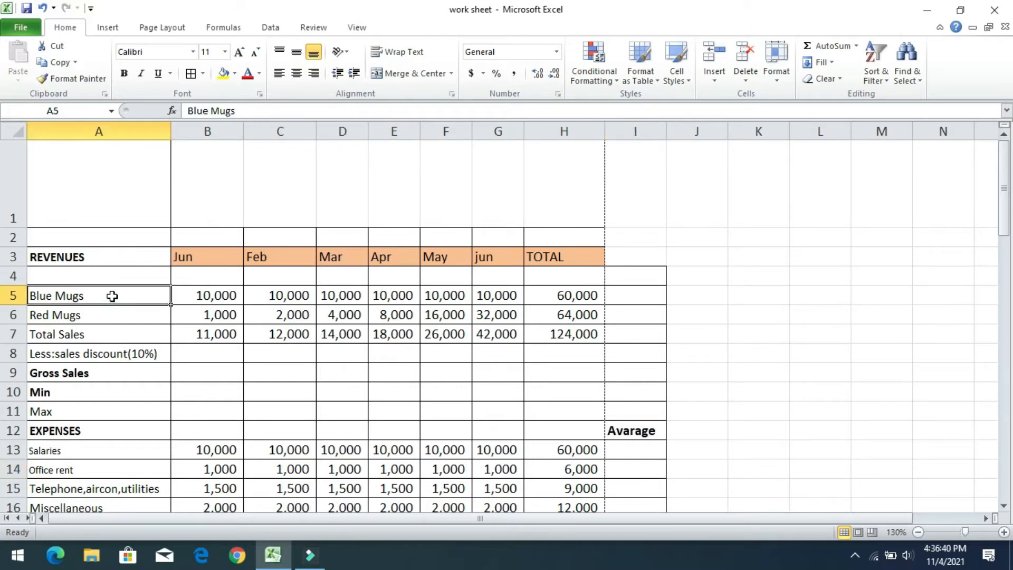
{"action": "left_click", "coordinate": [109, 317]}
{"action": "left_click", "coordinate": [118, 334]}
{"action": "scroll", "coordinate": [171, 345], "scroll_direction": "down", "scroll_amount": 2}
{"action": "scroll", "coordinate": [172, 345], "scroll_direction": "up", "scroll_amount": 1}
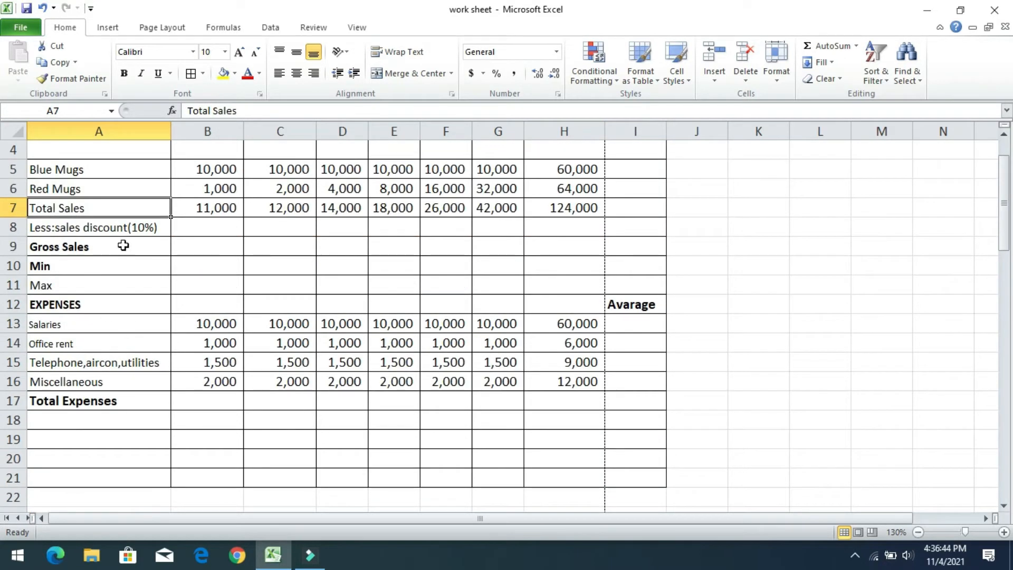
{"action": "left_click", "coordinate": [125, 229]}
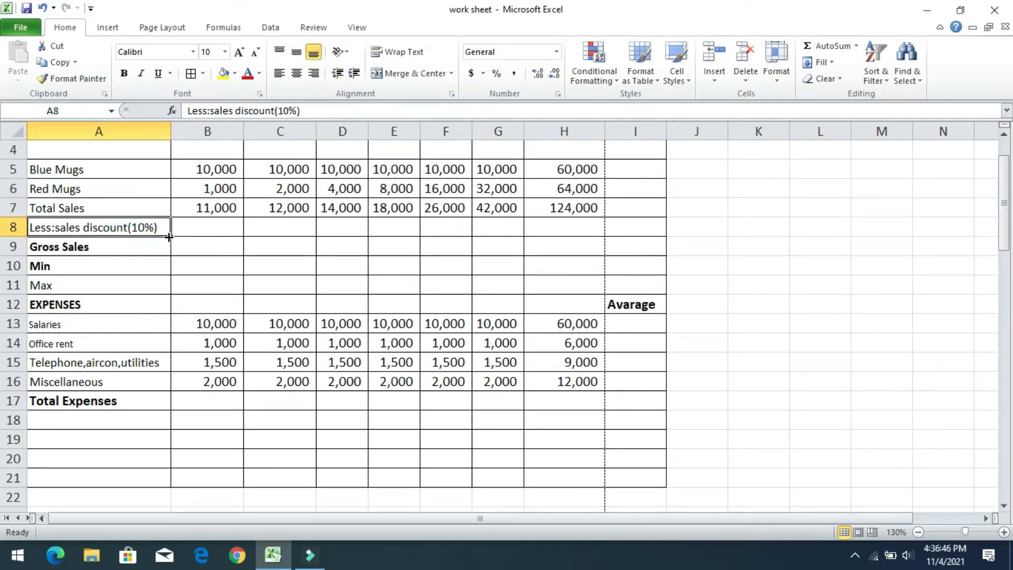
{"action": "left_click", "coordinate": [133, 248]}
{"action": "left_click", "coordinate": [105, 272]}
{"action": "left_click", "coordinate": [106, 286]}
{"action": "left_click", "coordinate": [132, 311]}
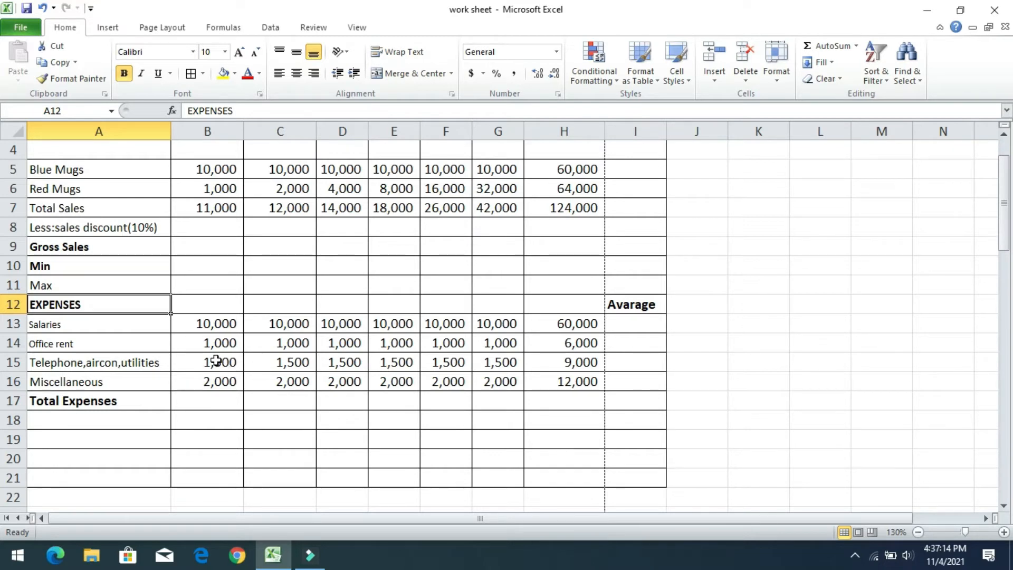
Clear the Total Sales figures in cells B7 to H7.
{"action": "scroll", "coordinate": [346, 355], "scroll_direction": "up", "scroll_amount": 1}
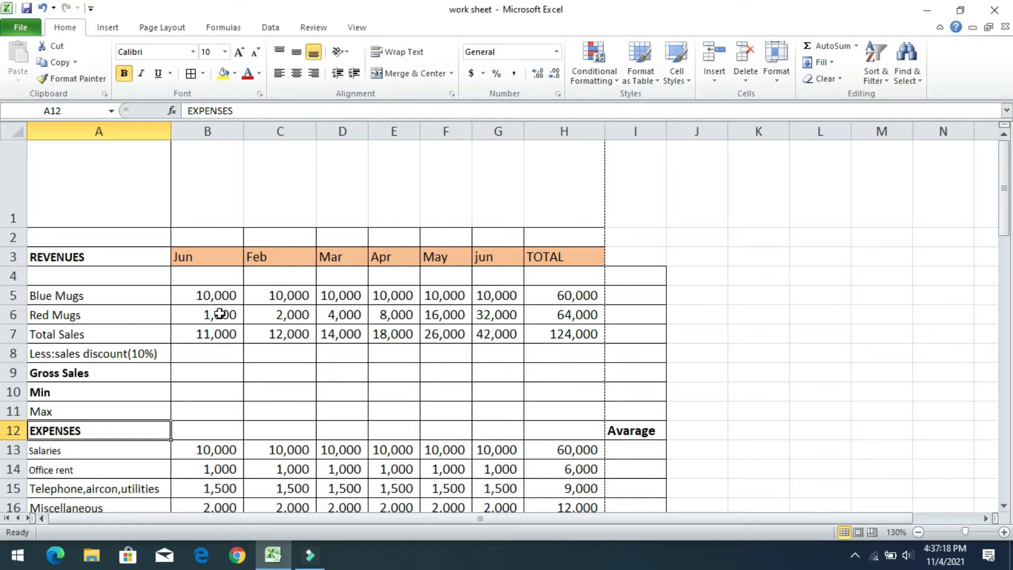
{"action": "left_click_drag", "start_coordinate": [214, 334], "coordinate": [582, 330]}
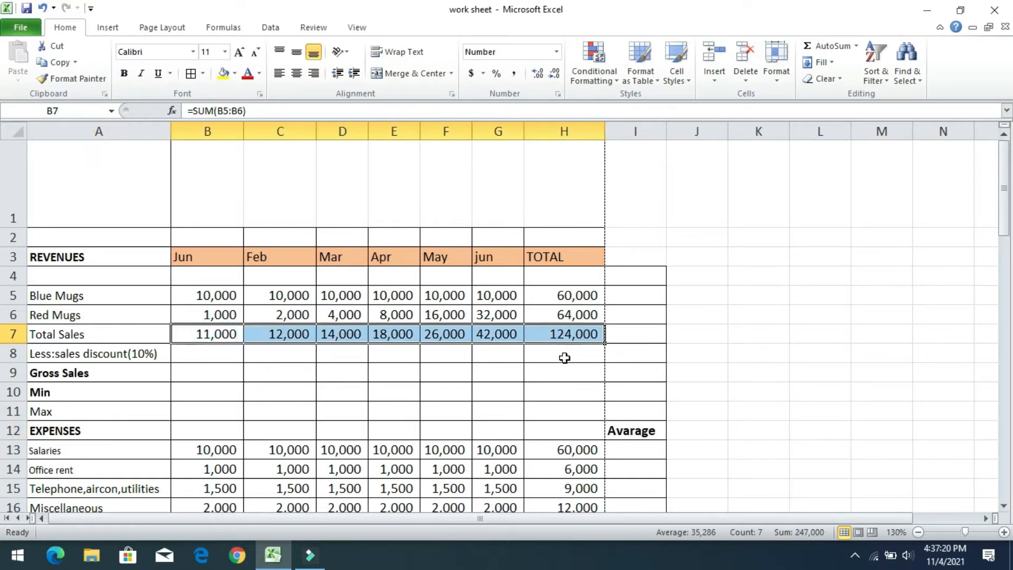
{"action": "key", "text": "Delete"}
{"action": "left_click", "coordinate": [425, 370]}
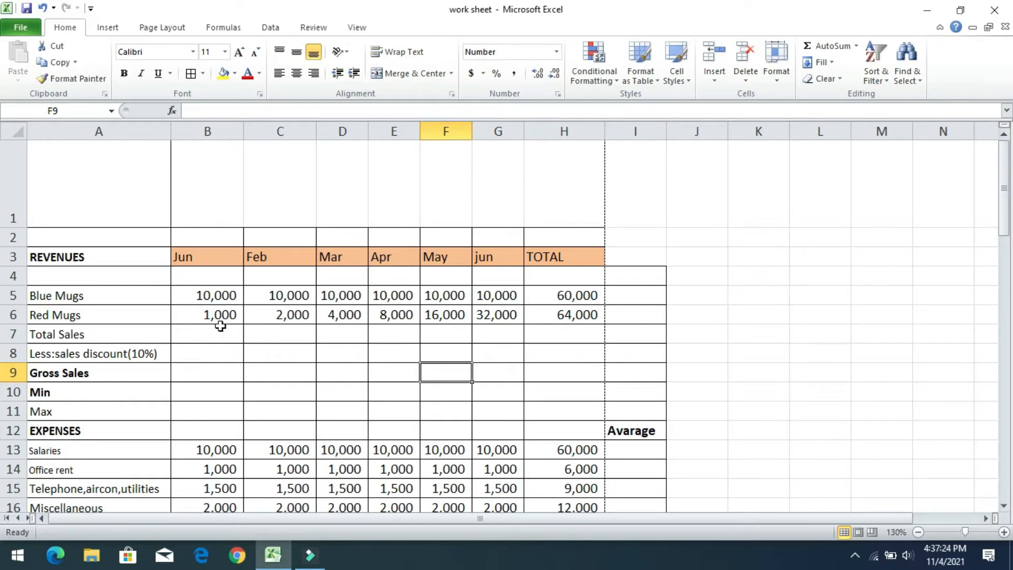
Clear the Blue Mugs and Red Mugs totals in cells H5 and H6.
{"action": "mouse_move", "coordinate": [571, 302]}
{"action": "left_mouse_down"}
{"action": "mouse_move", "coordinate": [573, 315]}
{"action": "mouse_move", "coordinate": [583, 292]}
{"action": "mouse_move", "coordinate": [583, 311]}
{"action": "left_mouse_up"}
{"action": "key", "text": "Home"}
{"action": "key", "text": "Delete"}
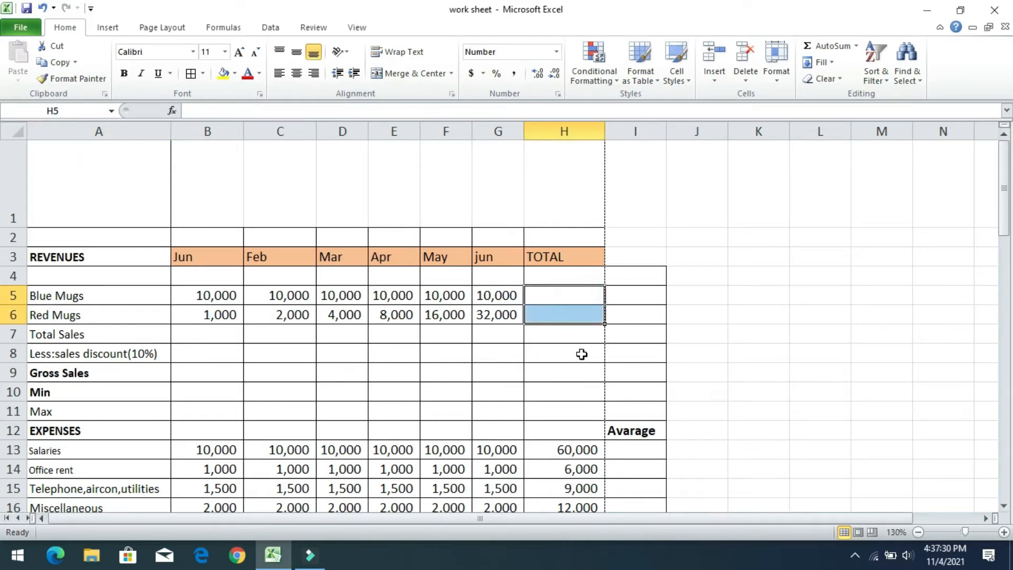
{"action": "left_click", "coordinate": [582, 354]}
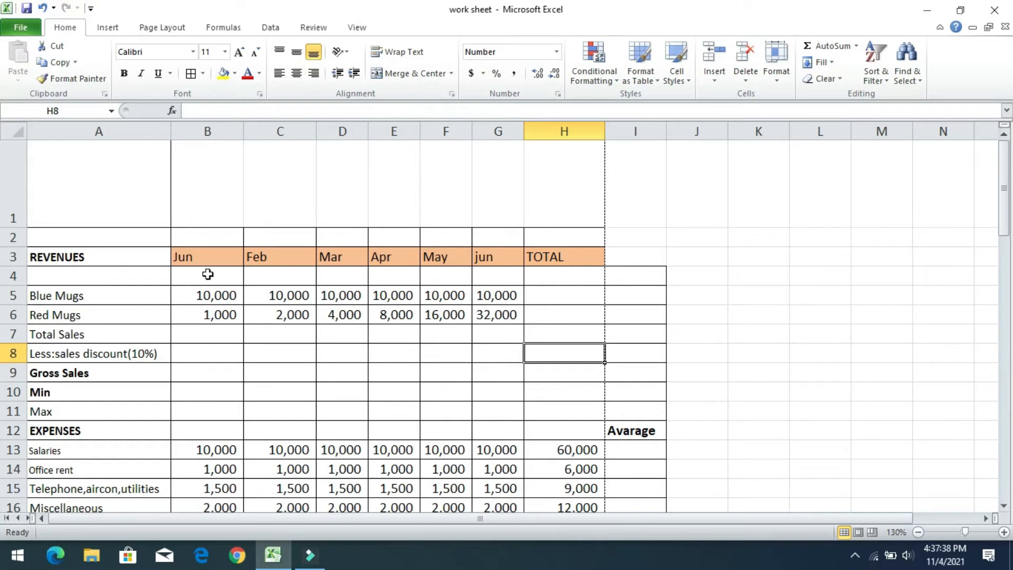
Add up the Blue Mugs sales from B5 to G5 into the TOTAL cell H5 with AutoSum.
{"action": "left_click", "coordinate": [195, 296]}
{"action": "left_click_drag", "start_coordinate": [195, 296], "coordinate": [578, 305]}
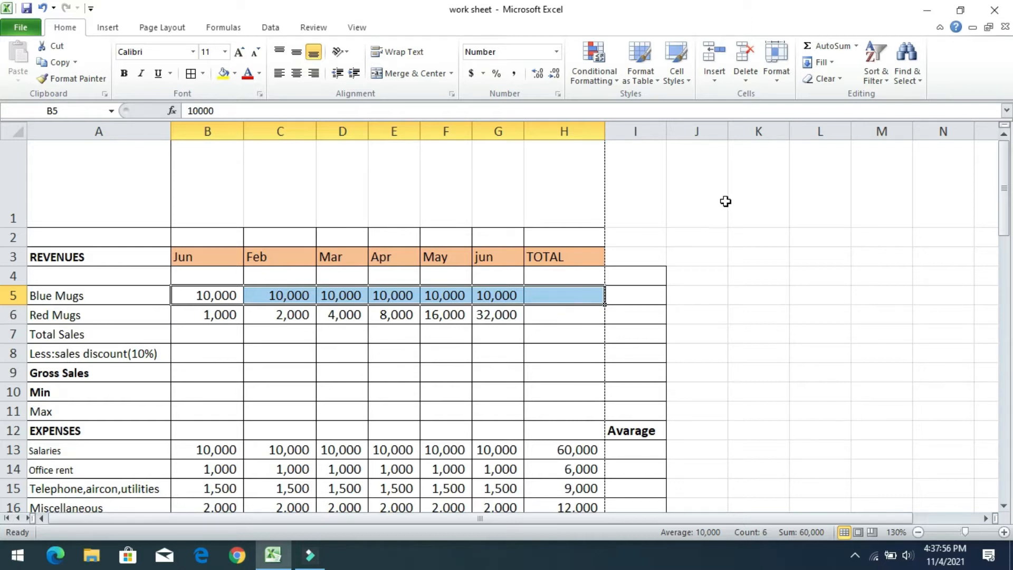
{"action": "left_click", "coordinate": [838, 48]}
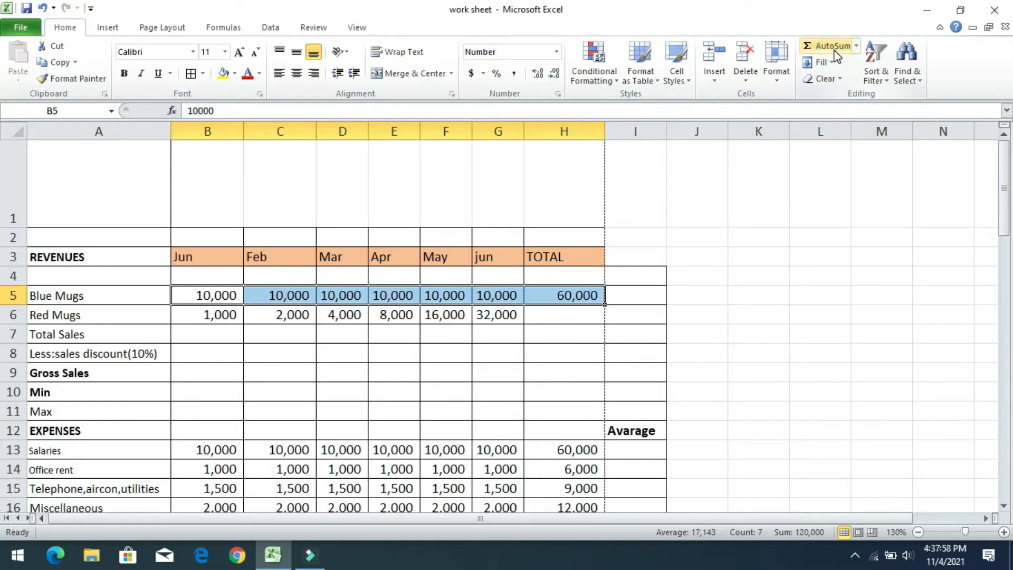
Inspect the SUM formula in the Blue Mugs total cell H5 and leave it as =SUM(B5:G5).
{"action": "left_click", "coordinate": [583, 313]}
{"action": "left_click", "coordinate": [583, 294]}
{"action": "left_click", "coordinate": [584, 320]}
{"action": "left_click", "coordinate": [583, 294]}
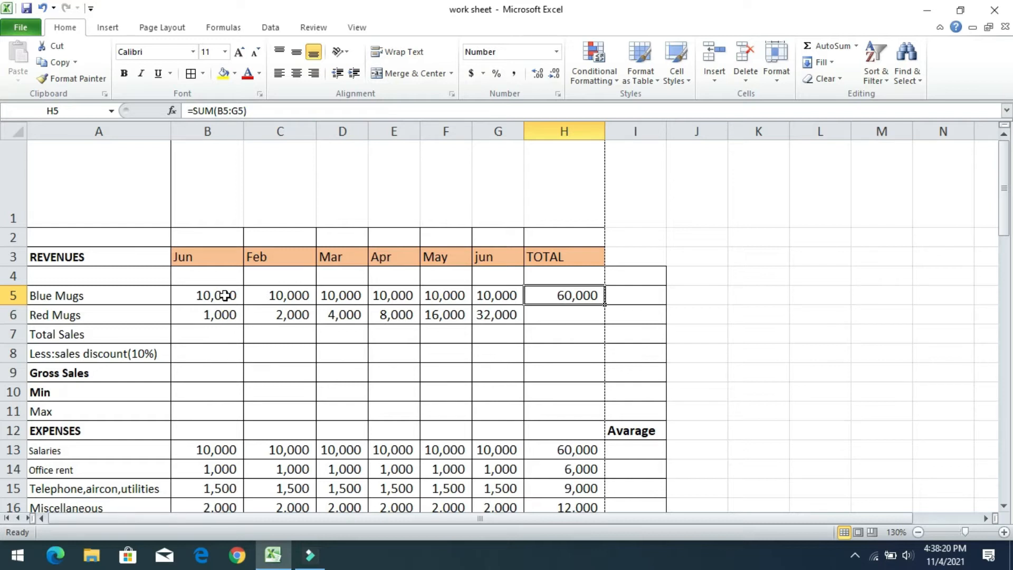
{"action": "double_click", "coordinate": [584, 295]}
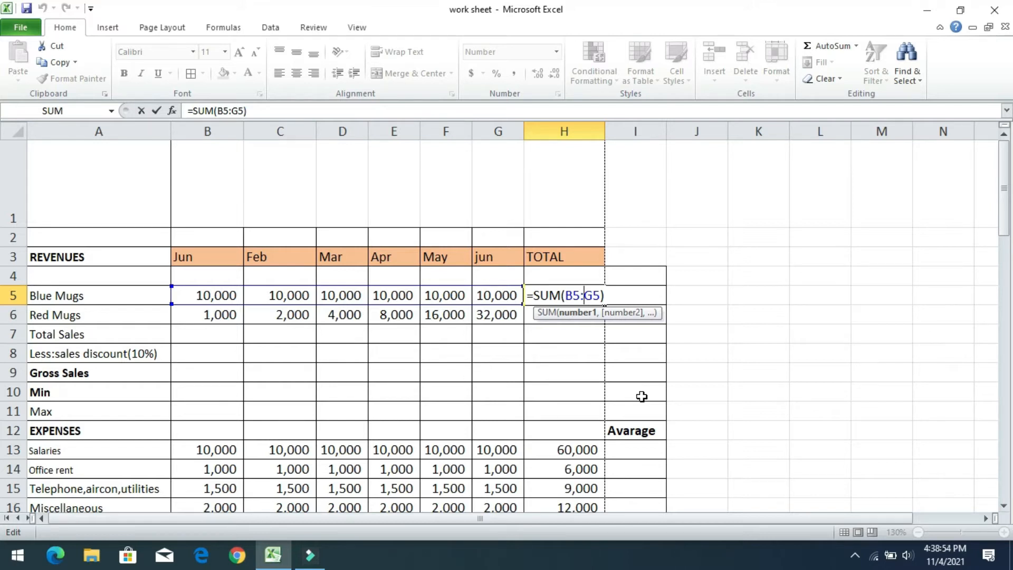
{"action": "left_click", "coordinate": [583, 357]}
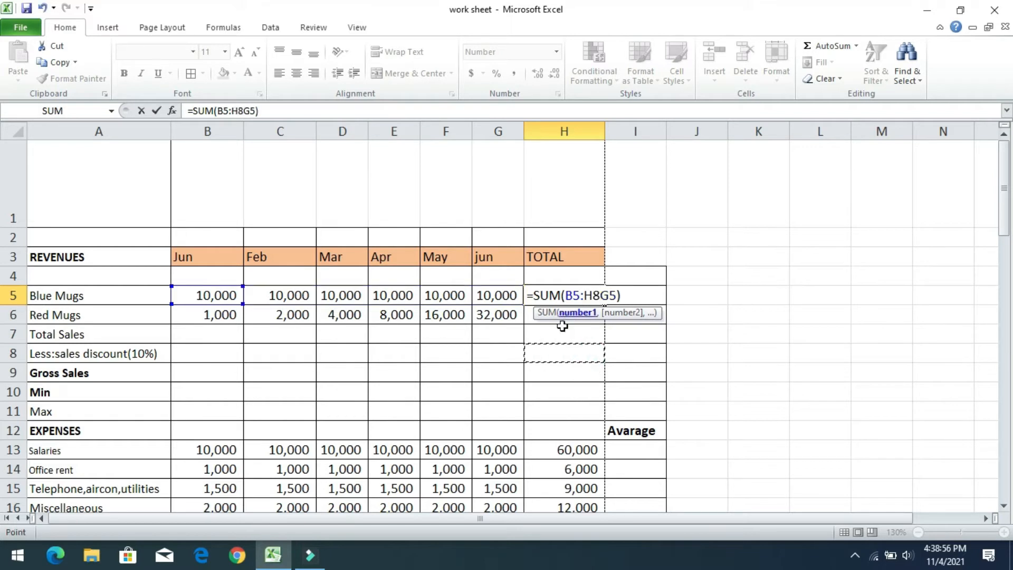
{"action": "key", "text": "BackSpace"}
{"action": "key", "text": "BackSpace"}
{"action": "left_click", "coordinate": [733, 270]}
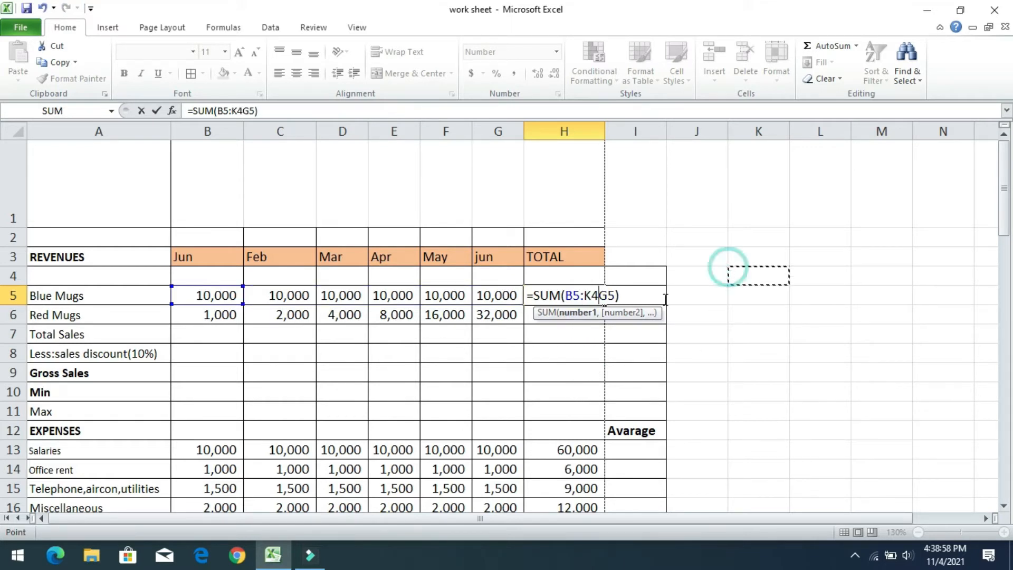
{"action": "key", "text": "BackSpace"}
{"action": "key", "text": "BackSpace"}
{"action": "left_click", "coordinate": [579, 276]}
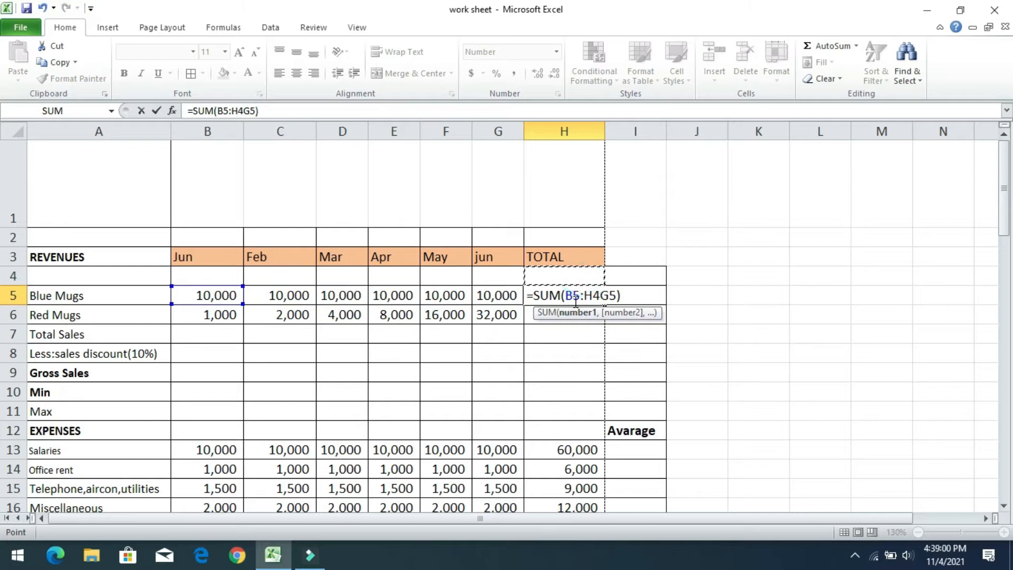
{"action": "key", "text": "BackSpace"}
{"action": "key", "text": "BackSpace"}
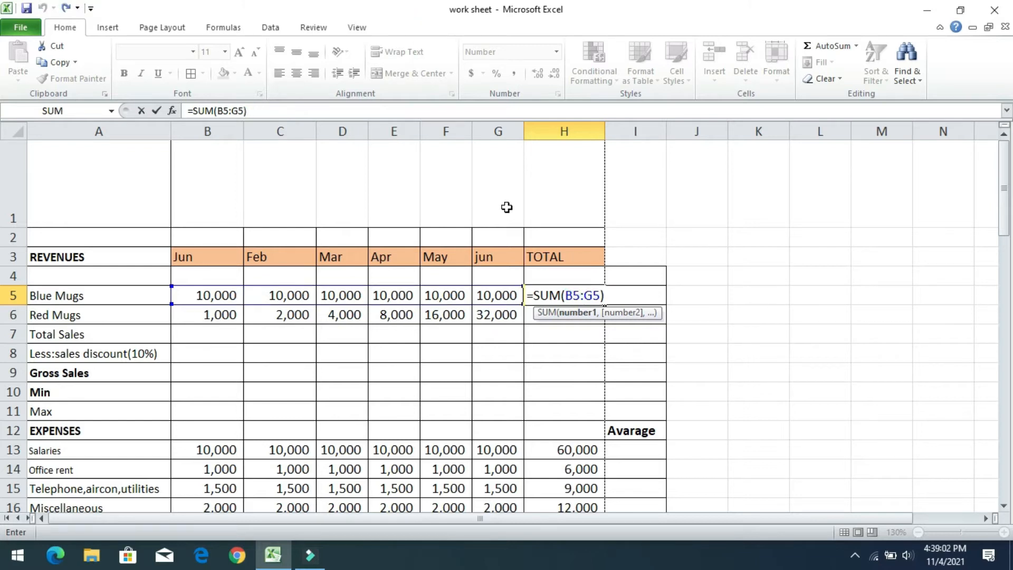
{"action": "key", "text": "Return"}
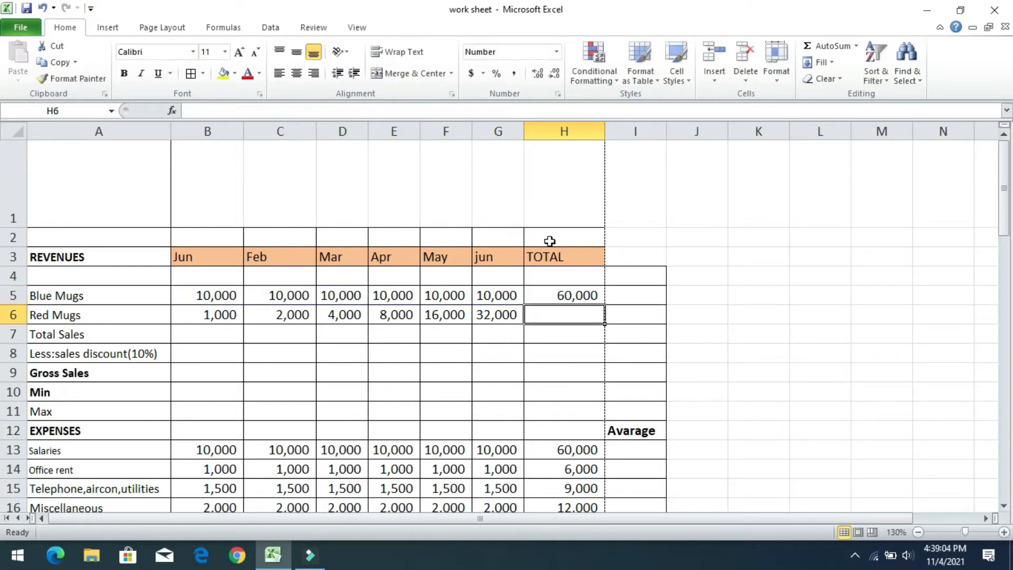
Fill the Blue Mugs total formula from H5 down to the Red Mugs total in H6.
{"action": "left_click", "coordinate": [583, 295]}
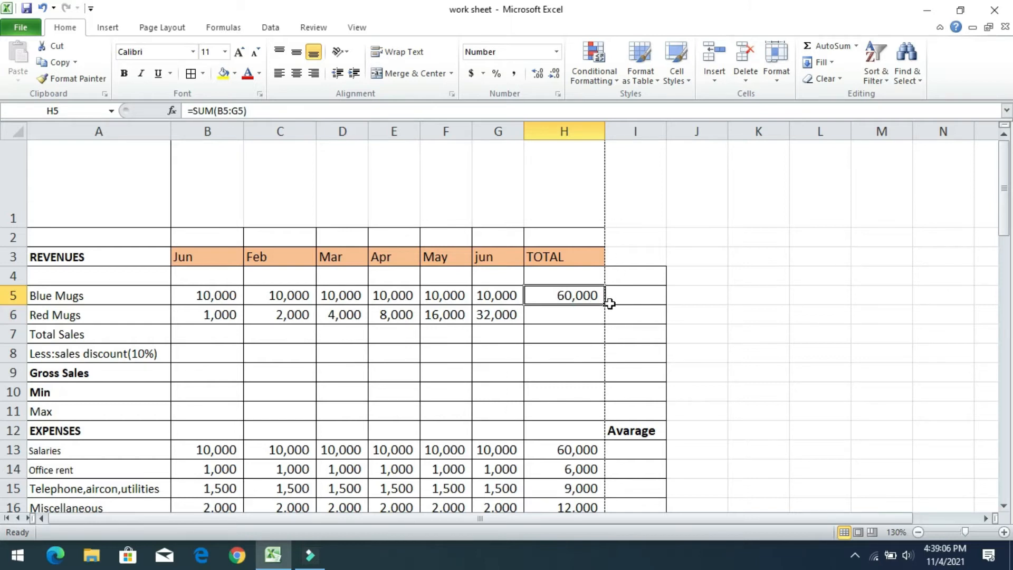
{"action": "left_click_drag", "start_coordinate": [605, 307], "coordinate": [605, 323]}
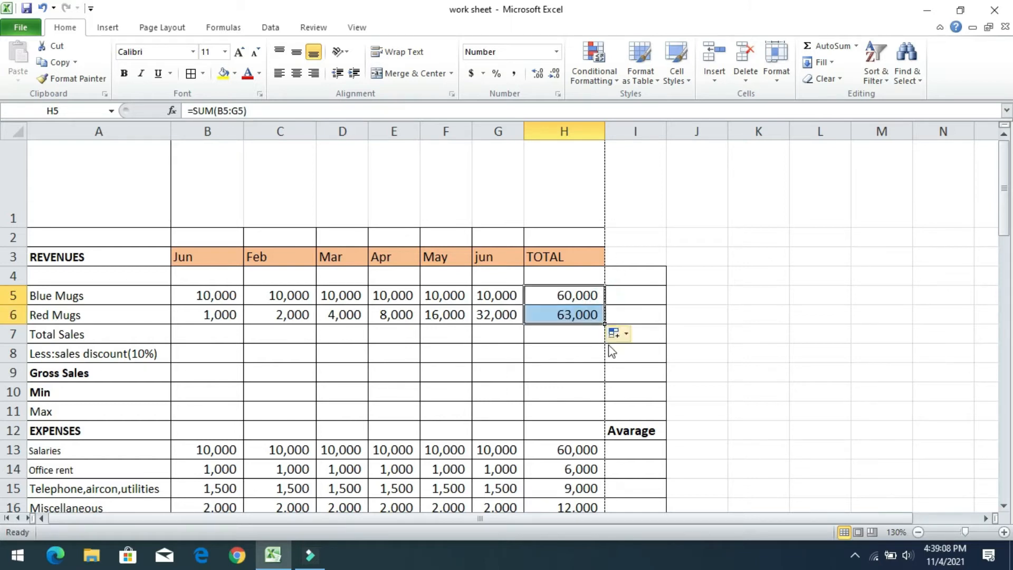
{"action": "left_click", "coordinate": [483, 336]}
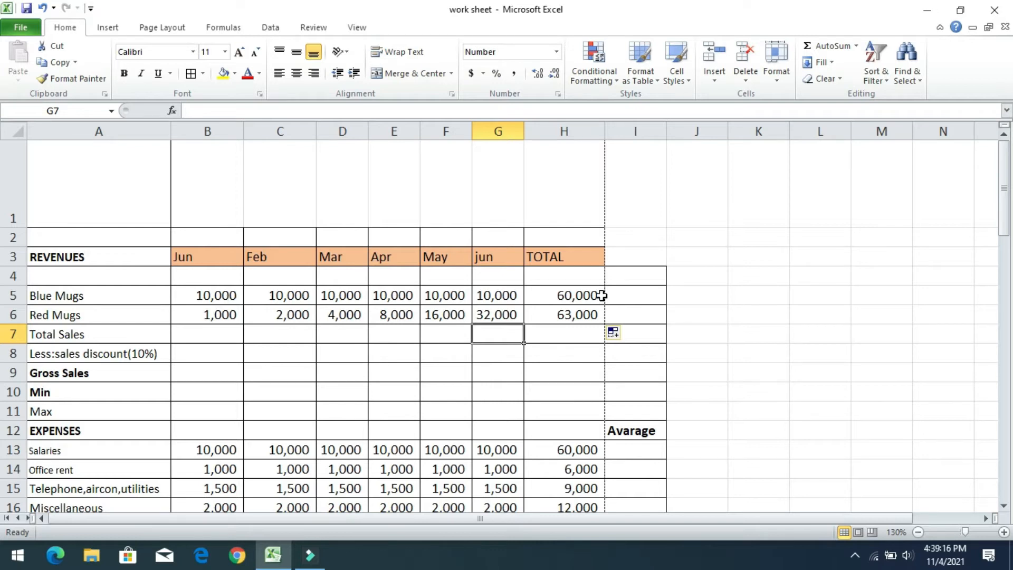
Calculate each month's Total Sales in B7 to G7 with AutoSum from the Blue Mugs and Red Mugs rows.
{"action": "left_click_drag", "start_coordinate": [211, 301], "coordinate": [510, 332]}
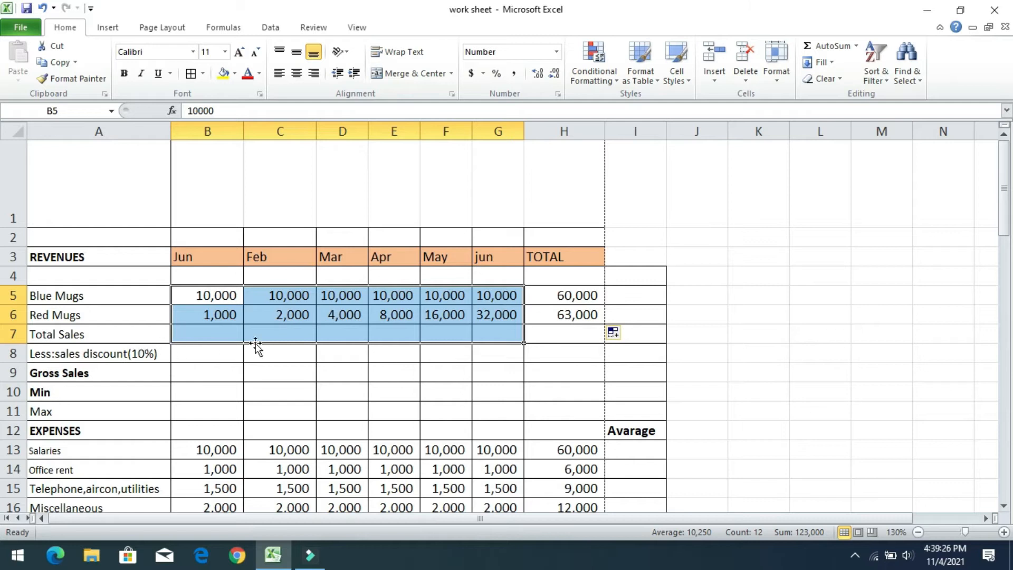
{"action": "left_click", "coordinate": [837, 46]}
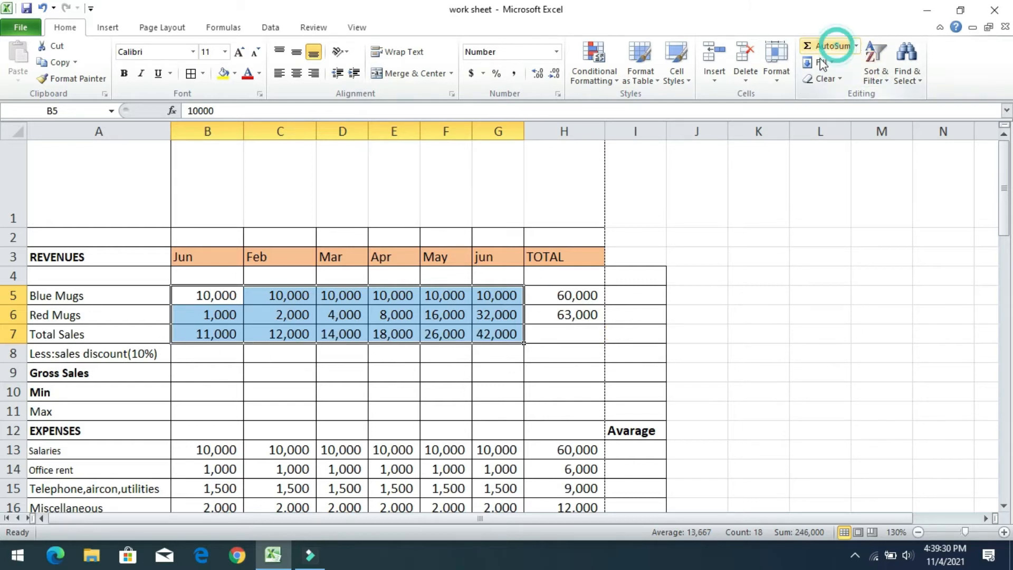
{"action": "left_click", "coordinate": [437, 391]}
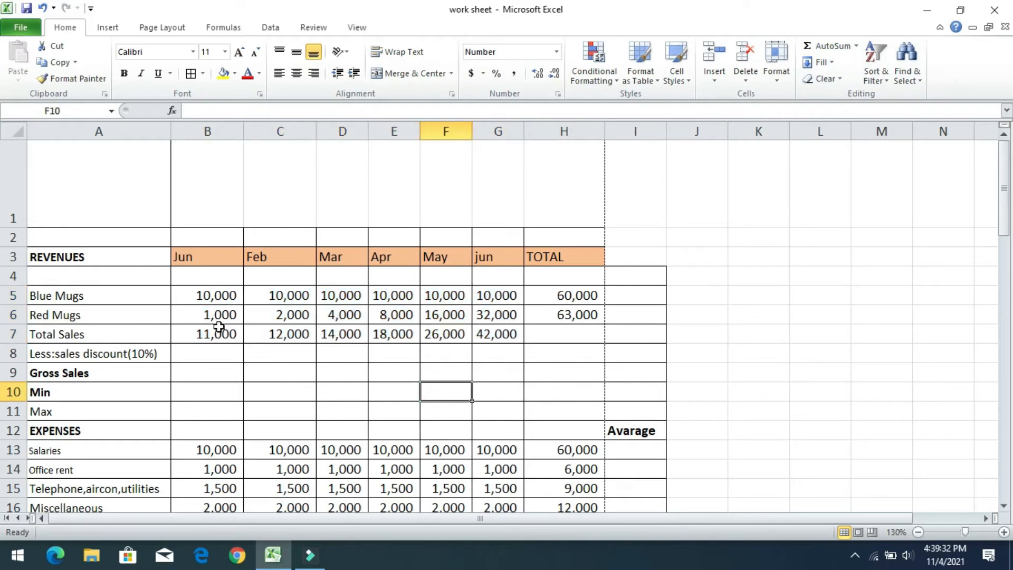
Inspect the SUM formula behind the last month's Total Sales in G7 and leave it as it is.
{"action": "left_click_drag", "start_coordinate": [216, 334], "coordinate": [499, 335]}
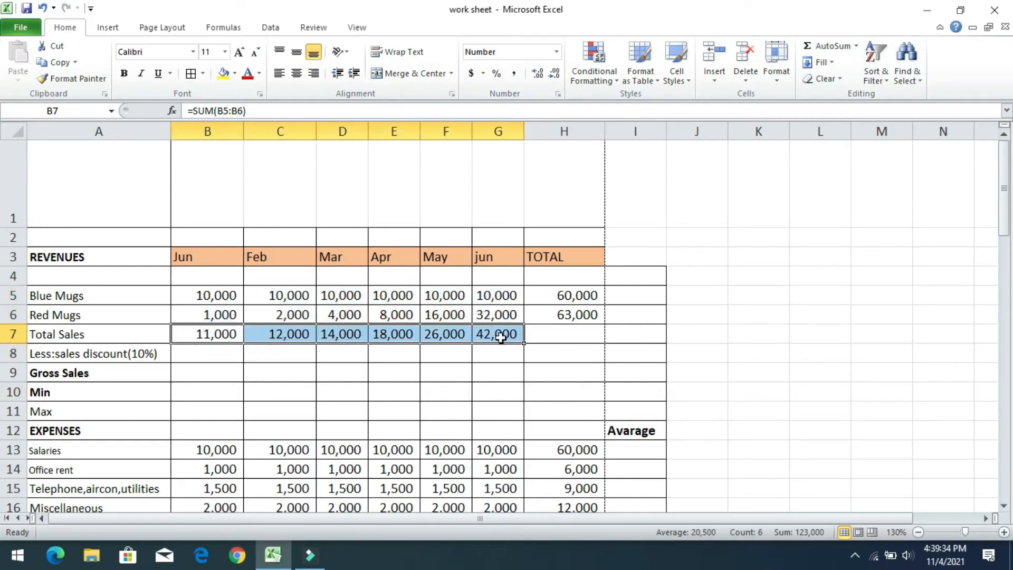
{"action": "left_click", "coordinate": [501, 333]}
{"action": "double_click", "coordinate": [501, 334]}
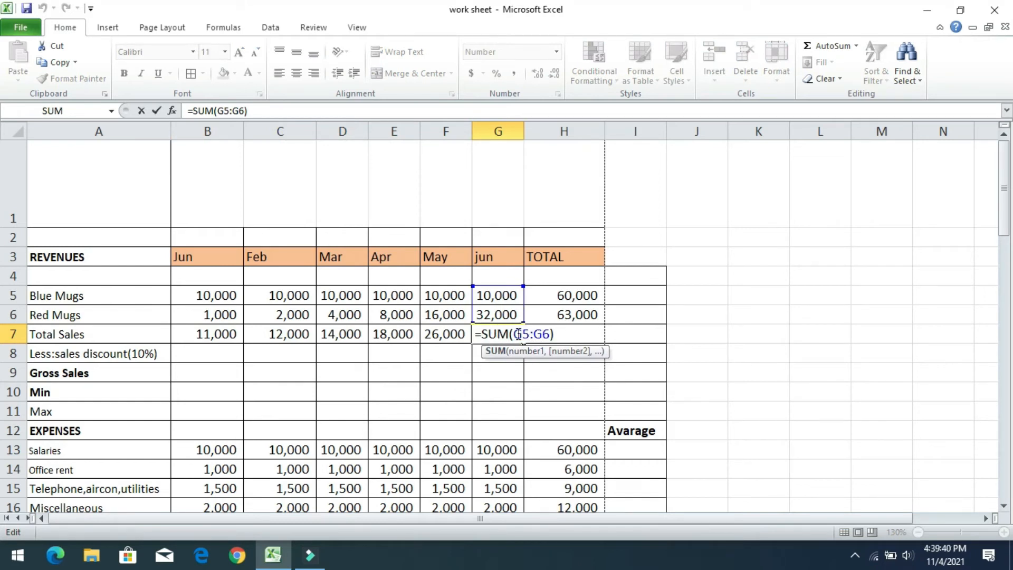
{"action": "key", "text": "Escape"}
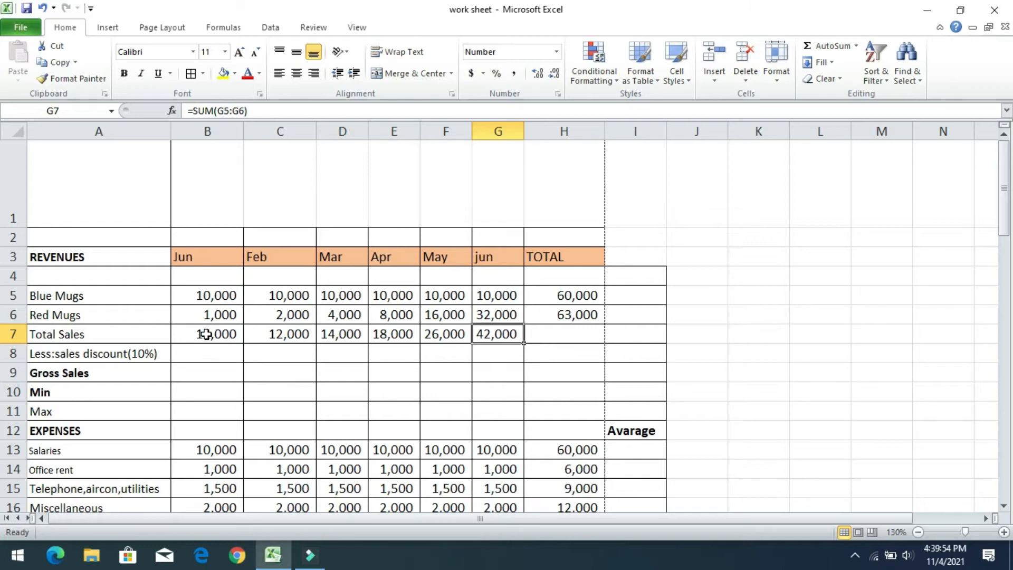
{"action": "left_click_drag", "start_coordinate": [206, 334], "coordinate": [487, 352]}
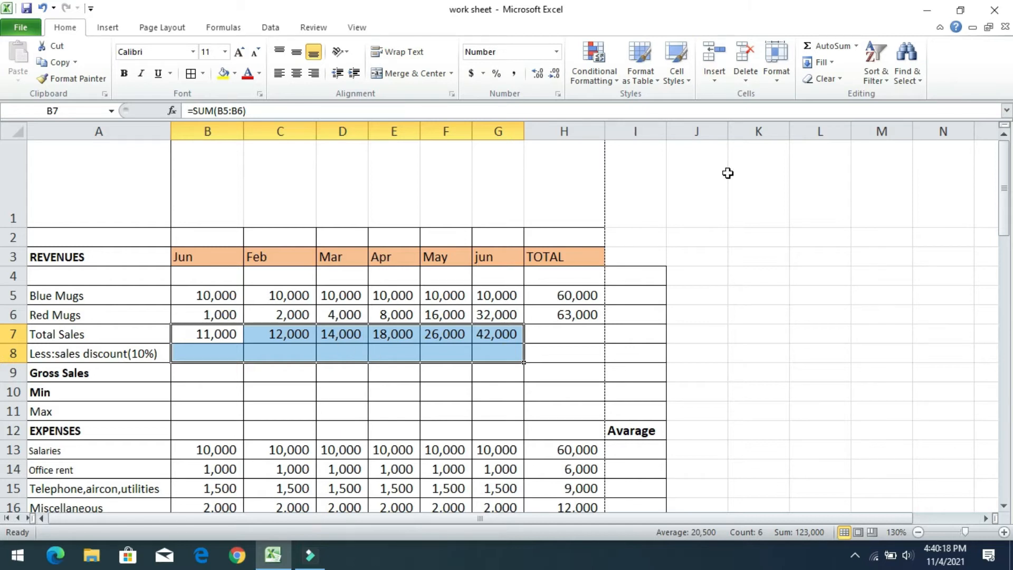
{"action": "left_click", "coordinate": [857, 53]}
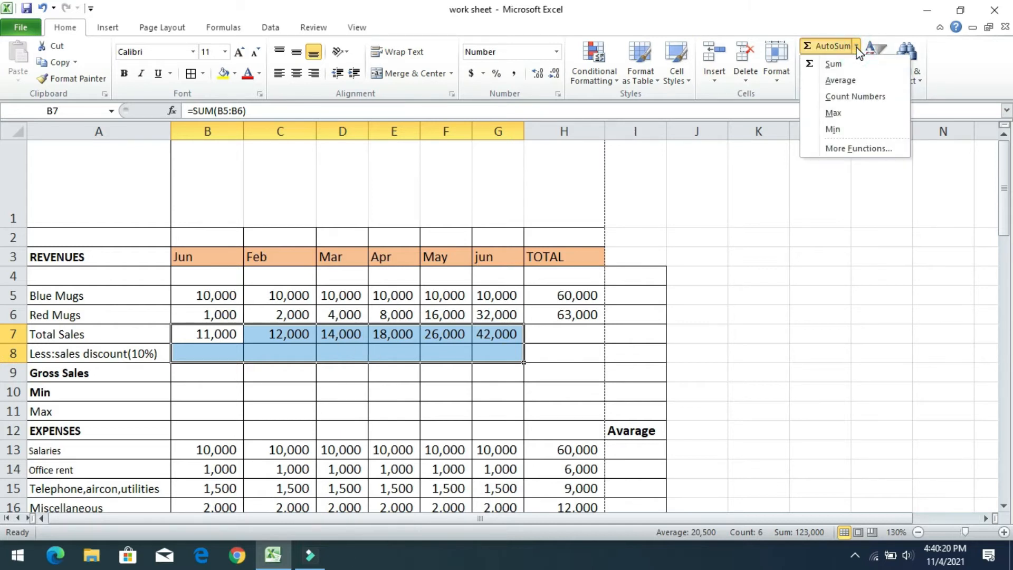
{"action": "left_click", "coordinate": [858, 53]}
{"action": "left_click", "coordinate": [228, 358]}
{"action": "left_click", "coordinate": [278, 398]}
{"action": "left_click", "coordinate": [236, 356]}
{"action": "left_click", "coordinate": [857, 46]}
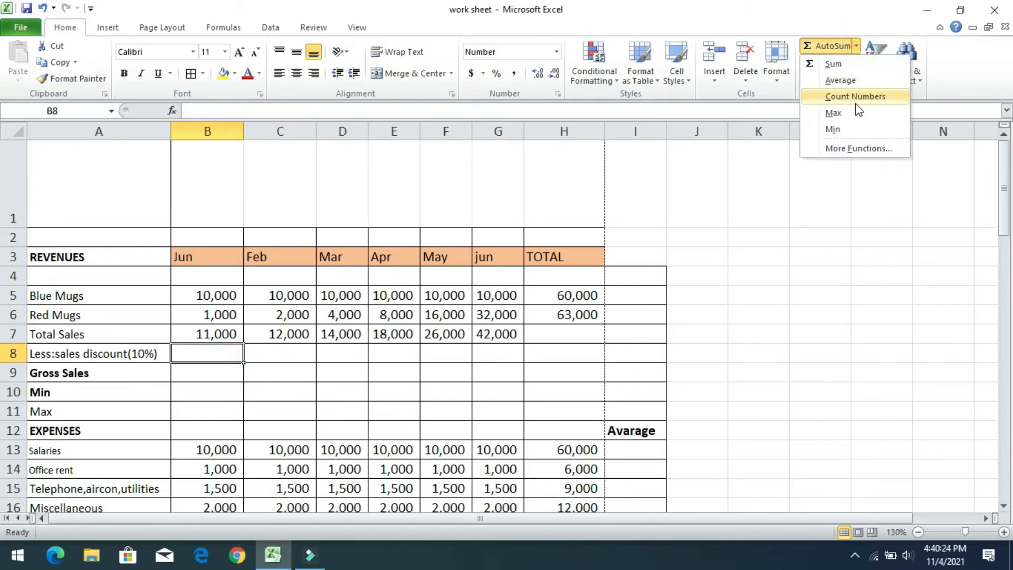
{"action": "left_click", "coordinate": [407, 380]}
{"action": "left_click", "coordinate": [260, 362]}
{"action": "left_click", "coordinate": [221, 355]}
{"action": "left_click", "coordinate": [855, 47]}
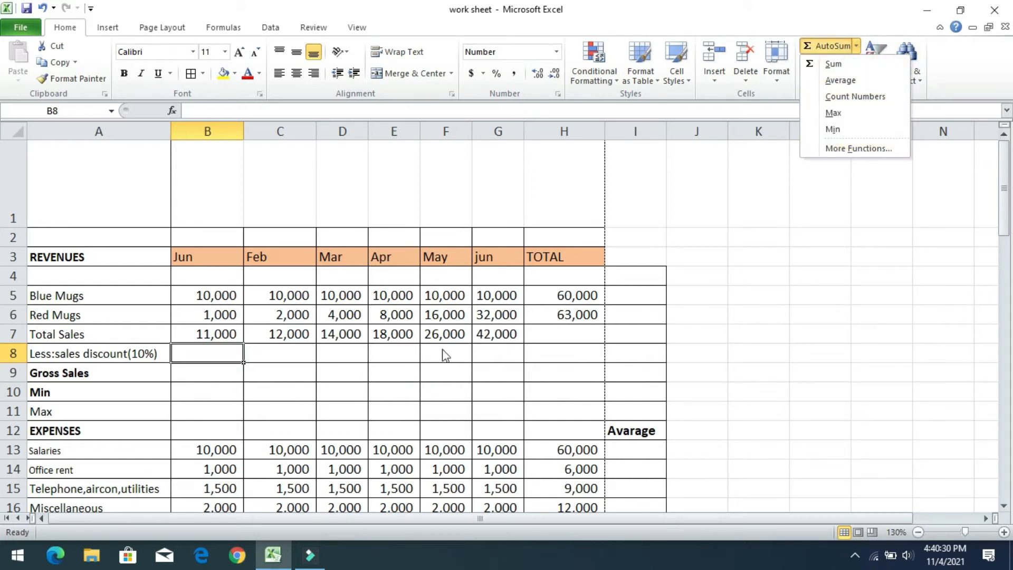
{"action": "left_click", "coordinate": [373, 371]}
{"action": "left_click_drag", "start_coordinate": [220, 342], "coordinate": [496, 336]}
{"action": "left_click", "coordinate": [233, 369]}
{"action": "left_click", "coordinate": [204, 350]}
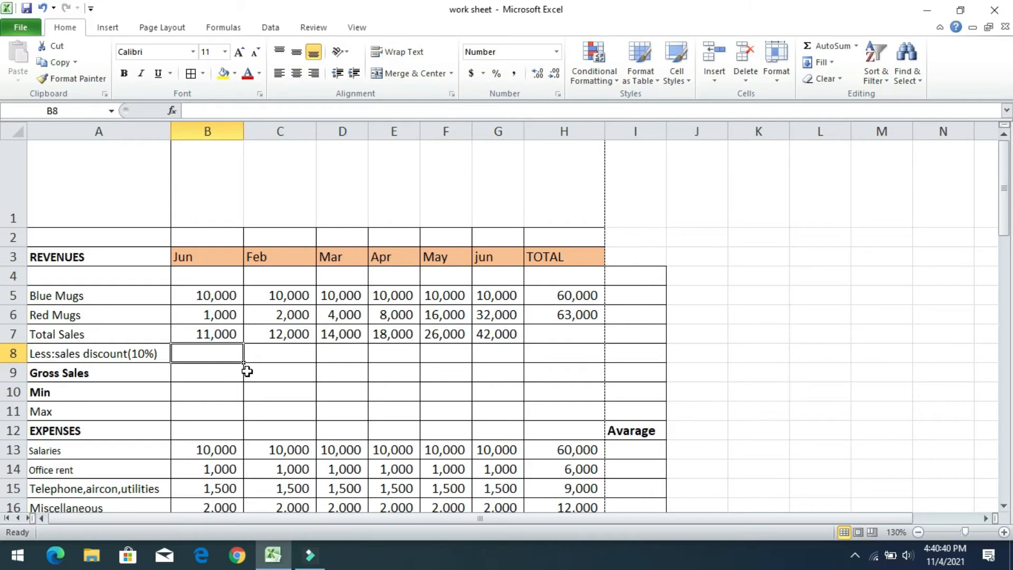
Calculate the first month's sales discount in B8 with the formula =(B7*10%).
{"action": "left_click", "coordinate": [219, 339]}
{"action": "left_click", "coordinate": [216, 354]}
{"action": "type", "text": "=("}
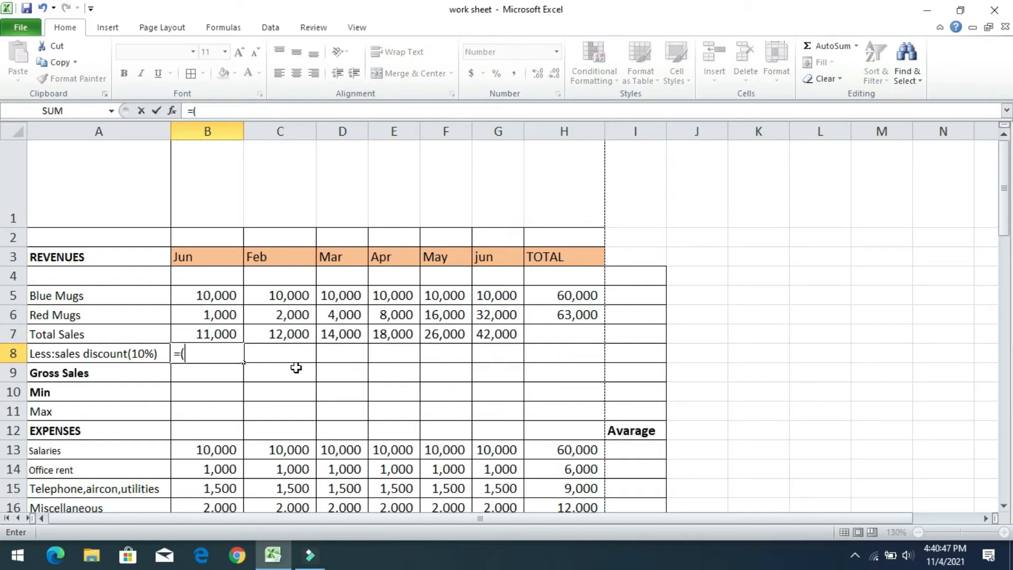
{"action": "left_click", "coordinate": [217, 335]}
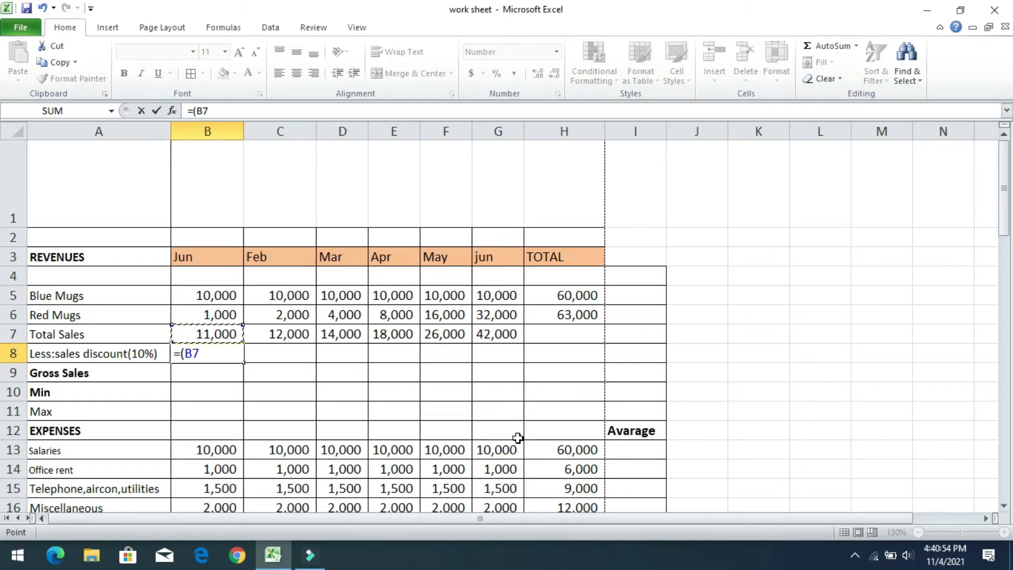
{"action": "type", "text": "*10%"}
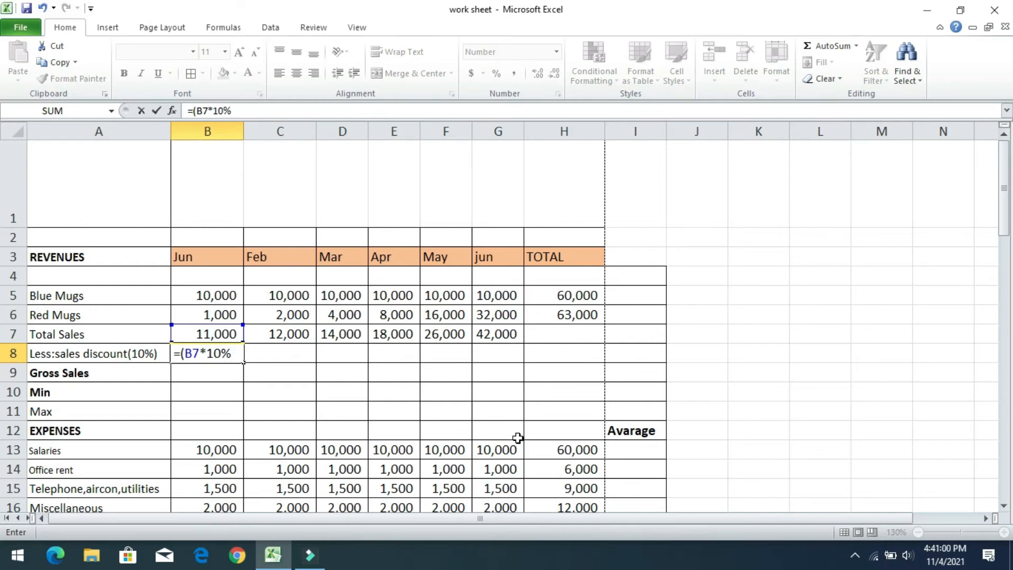
{"action": "type", "text": ")"}
{"action": "key", "text": "Return"}
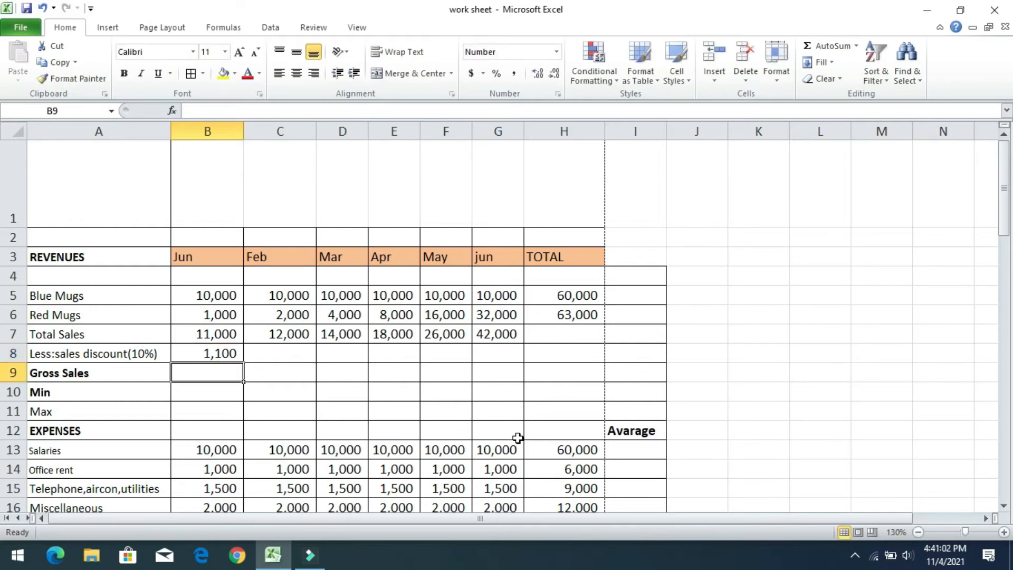
{"action": "left_click", "coordinate": [232, 348]}
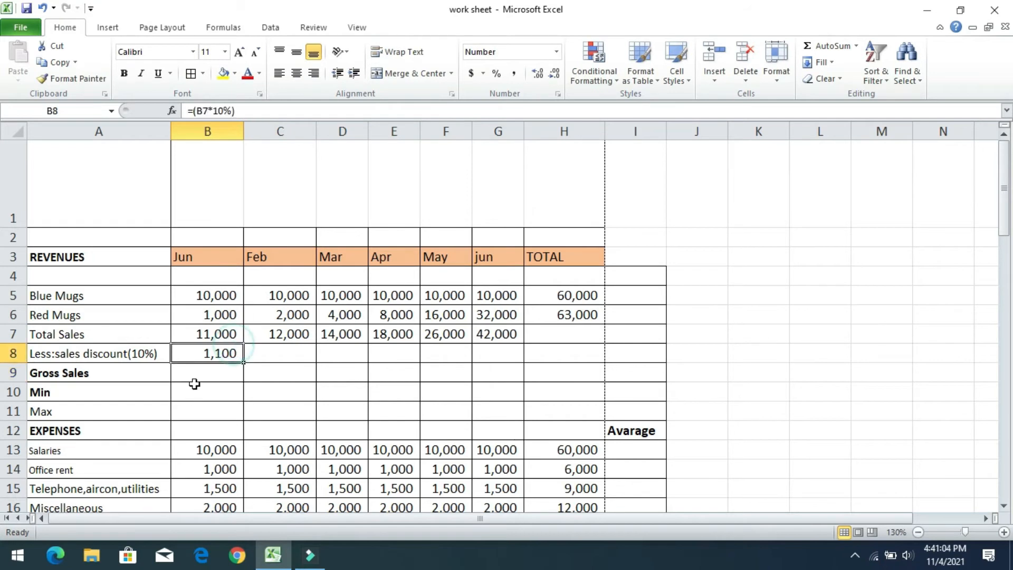
{"action": "double_click", "coordinate": [76, 354]}
{"action": "double_click", "coordinate": [79, 352]}
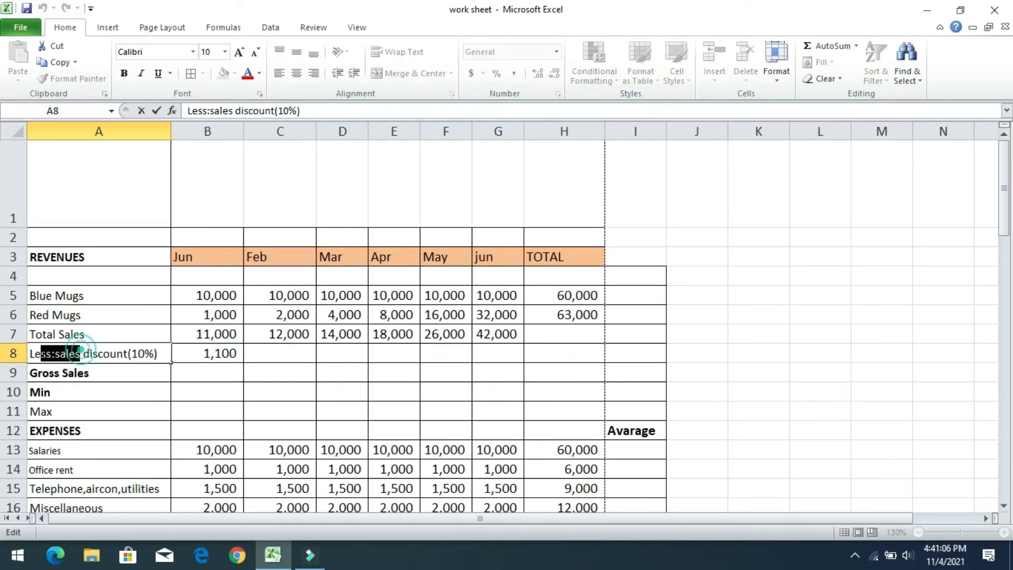
{"action": "left_click", "coordinate": [113, 350]}
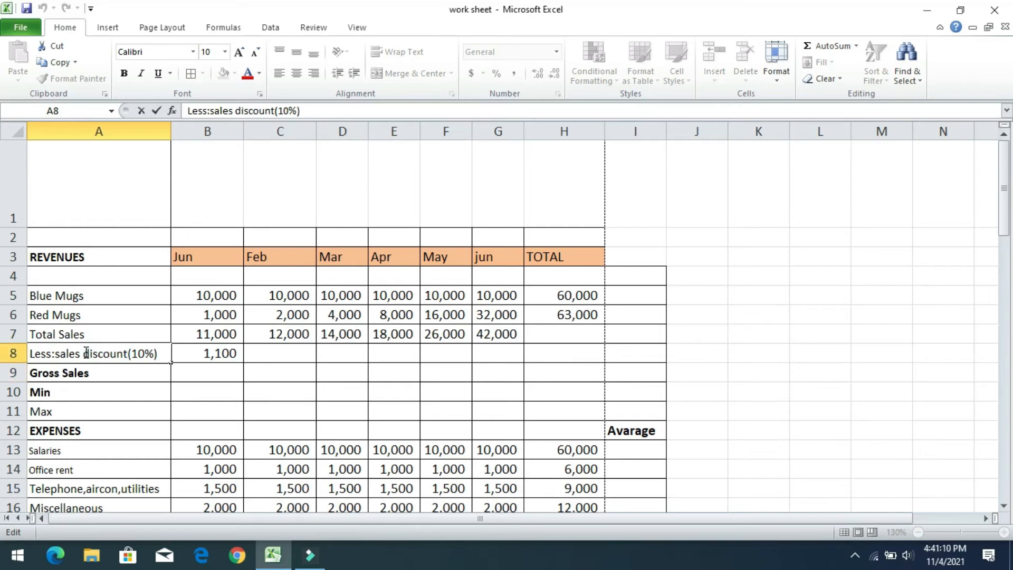
{"action": "left_click_drag", "start_coordinate": [86, 353], "coordinate": [29, 353]}
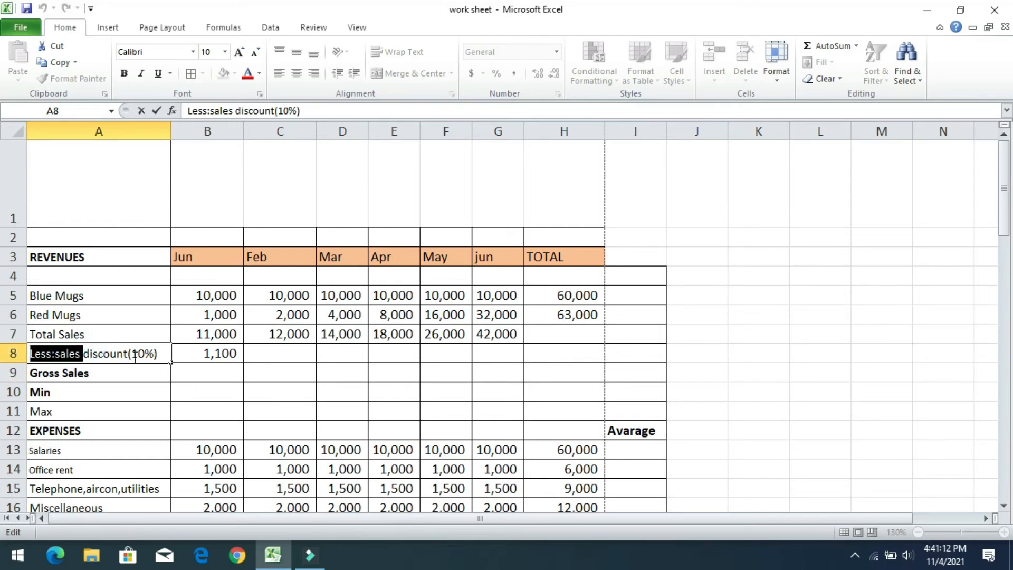
{"action": "left_click_drag", "start_coordinate": [159, 353], "coordinate": [16, 355]}
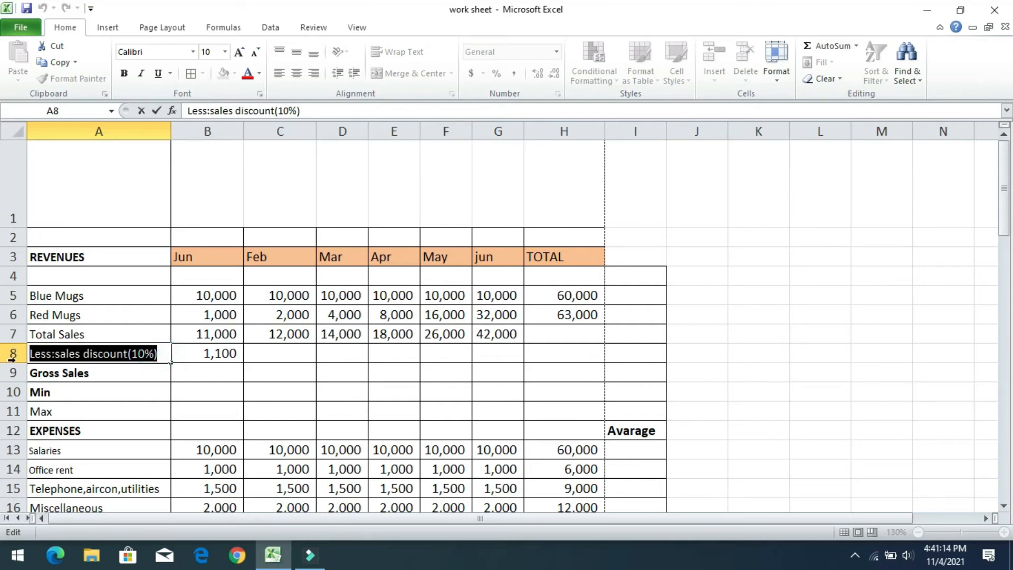
Try inserting a blank row above the sales discount row and filling the discount formula from B9 to G9, and undo both.
{"action": "right_click", "coordinate": [12, 355]}
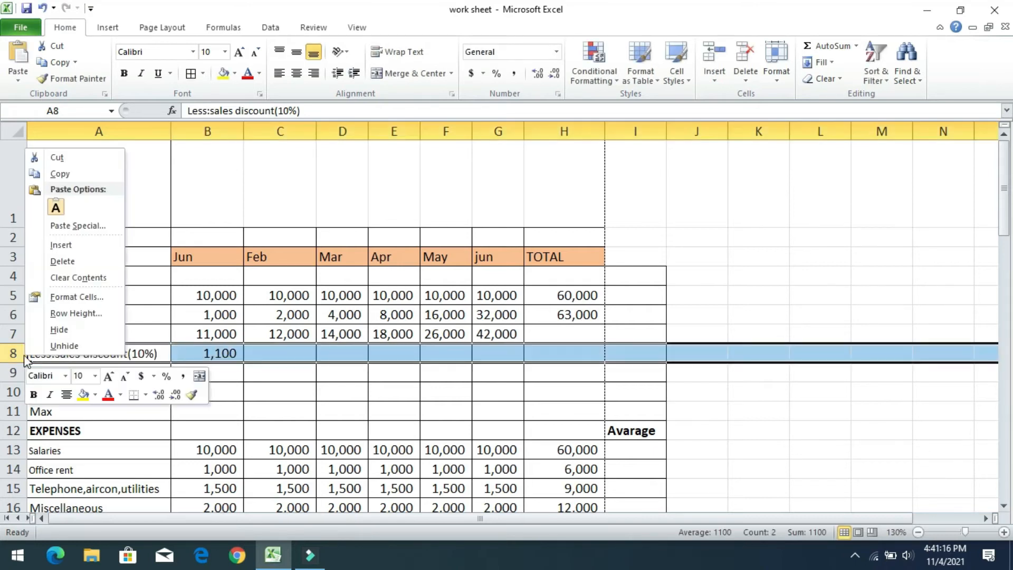
{"action": "left_click", "coordinate": [96, 246]}
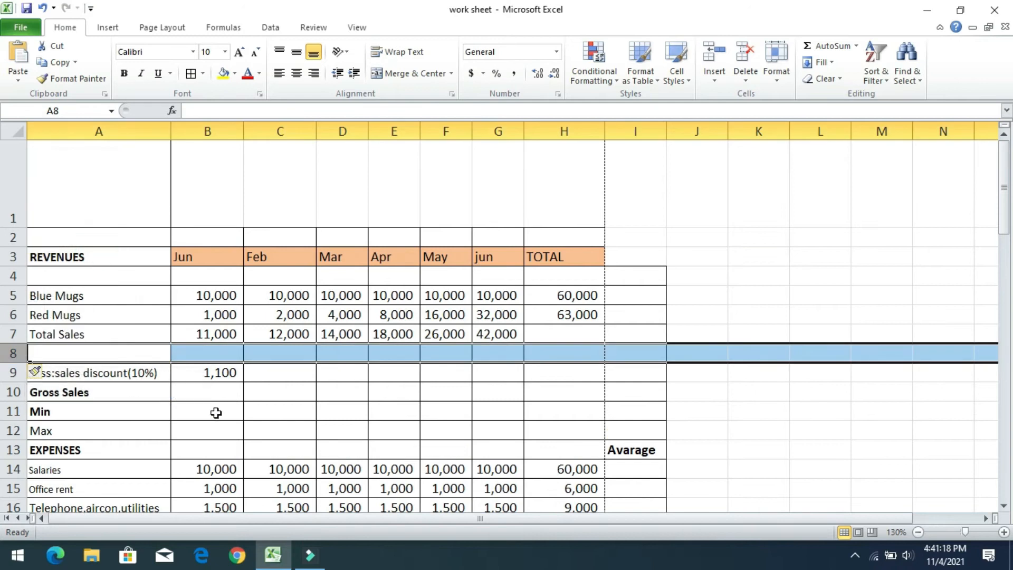
{"action": "left_click", "coordinate": [227, 390]}
{"action": "left_click", "coordinate": [246, 376]}
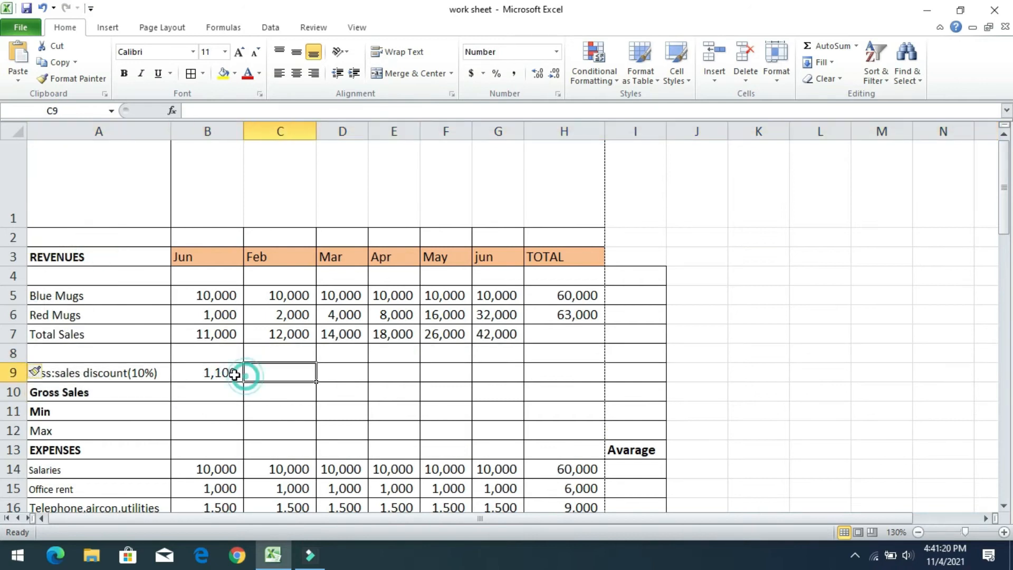
{"action": "left_click", "coordinate": [233, 373]}
{"action": "left_click_drag", "start_coordinate": [243, 381], "coordinate": [526, 384]}
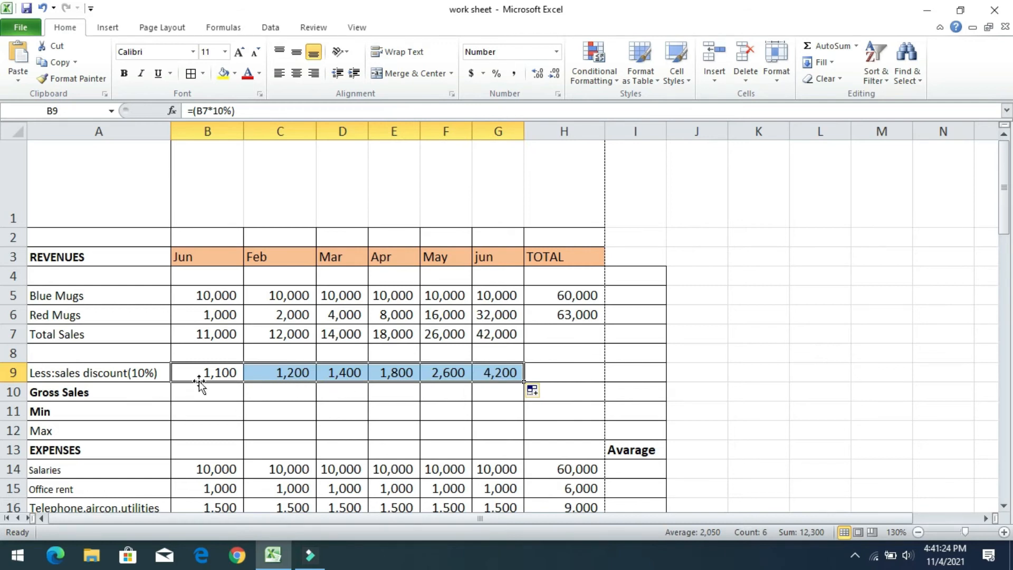
{"action": "key", "text": "ctrl+z"}
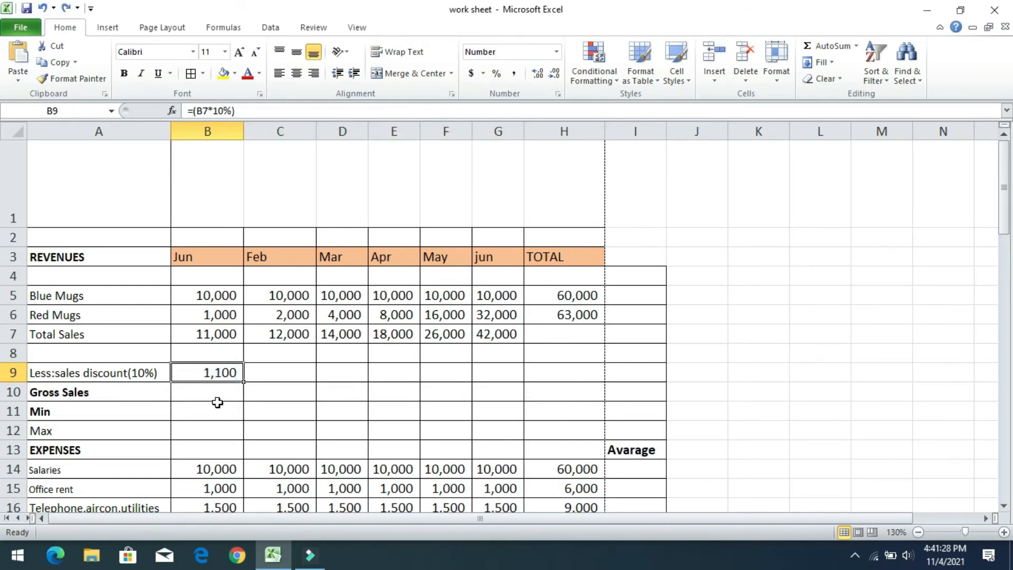
{"action": "key", "text": "ctrl+z"}
Insert a blank row between the sales discount row and the Gross Sales row.
{"action": "left_click", "coordinate": [13, 373]}
{"action": "right_click", "coordinate": [20, 372]}
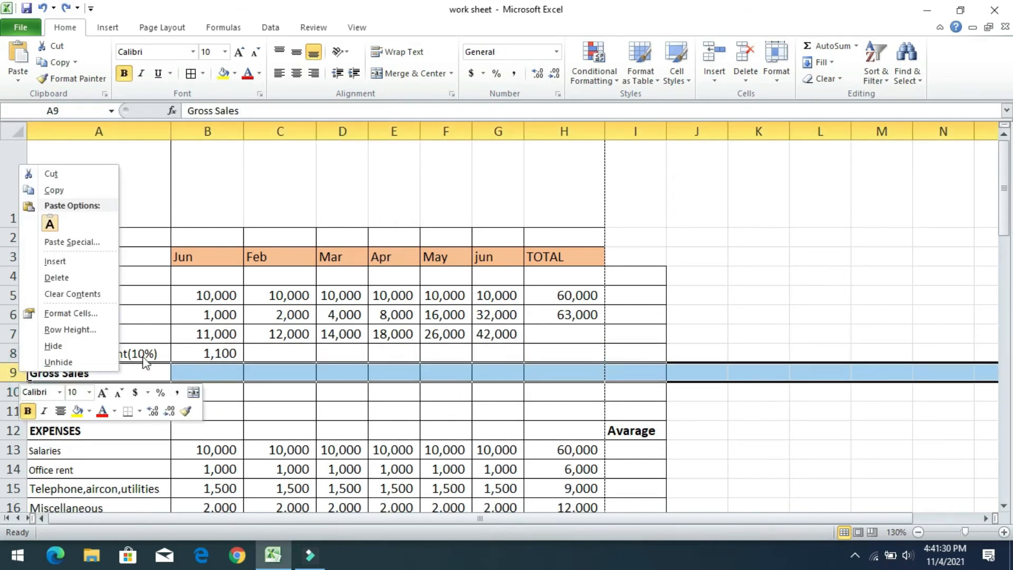
{"action": "left_click", "coordinate": [84, 262]}
{"action": "left_click", "coordinate": [264, 364]}
{"action": "left_click", "coordinate": [124, 365]}
Fill the sales discount formula from B8 across the remaining months to G8.
{"action": "left_click", "coordinate": [236, 355]}
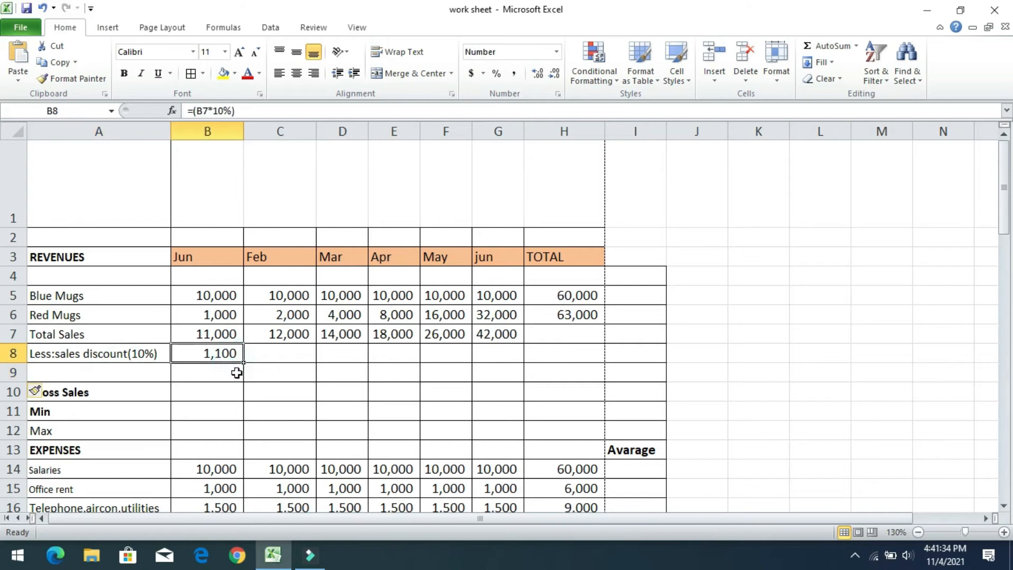
{"action": "left_click_drag", "start_coordinate": [245, 360], "coordinate": [534, 359]}
{"action": "left_click", "coordinate": [259, 387]}
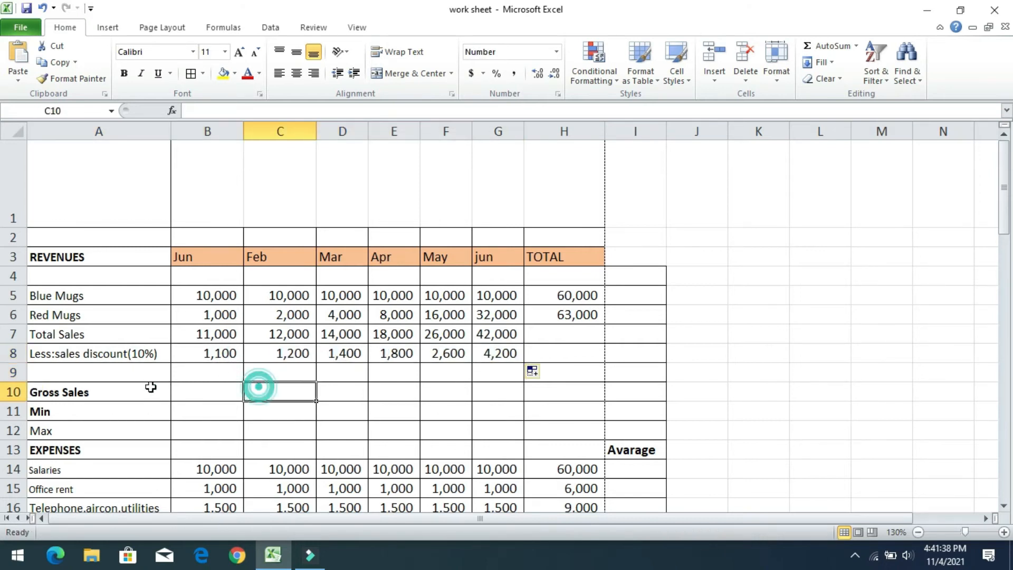
{"action": "left_click", "coordinate": [141, 363]}
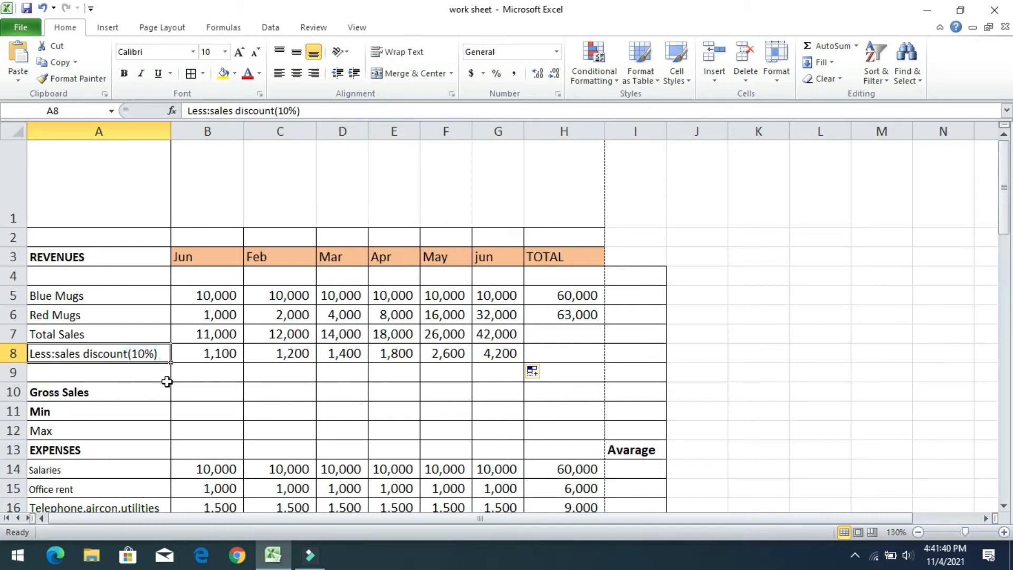
{"action": "key", "text": "Delete"}
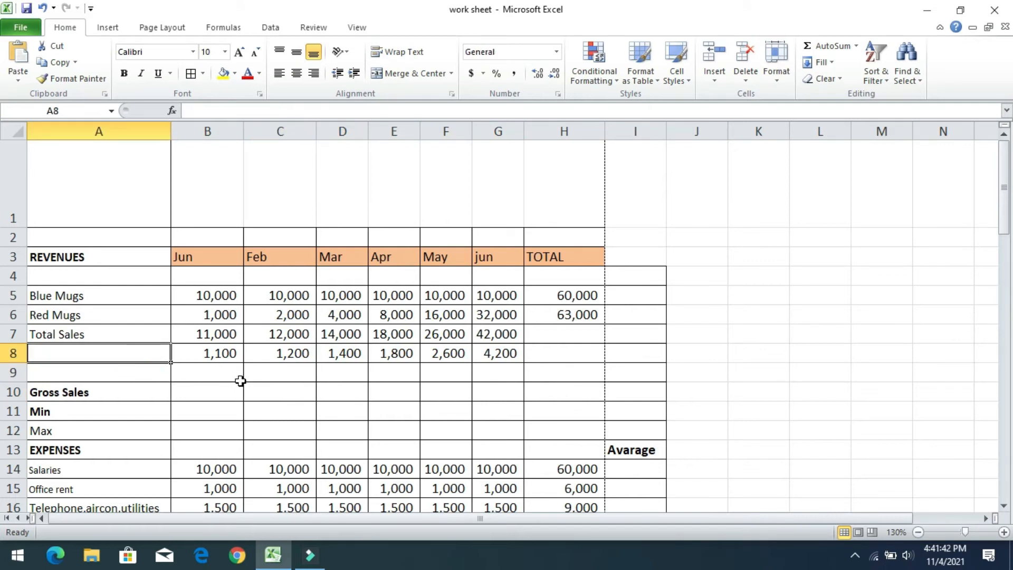
{"action": "key", "text": "ctrl+z"}
Remove "Less:sales" from the label in A8 so that it reads discount(10%).
{"action": "double_click", "coordinate": [125, 355]}
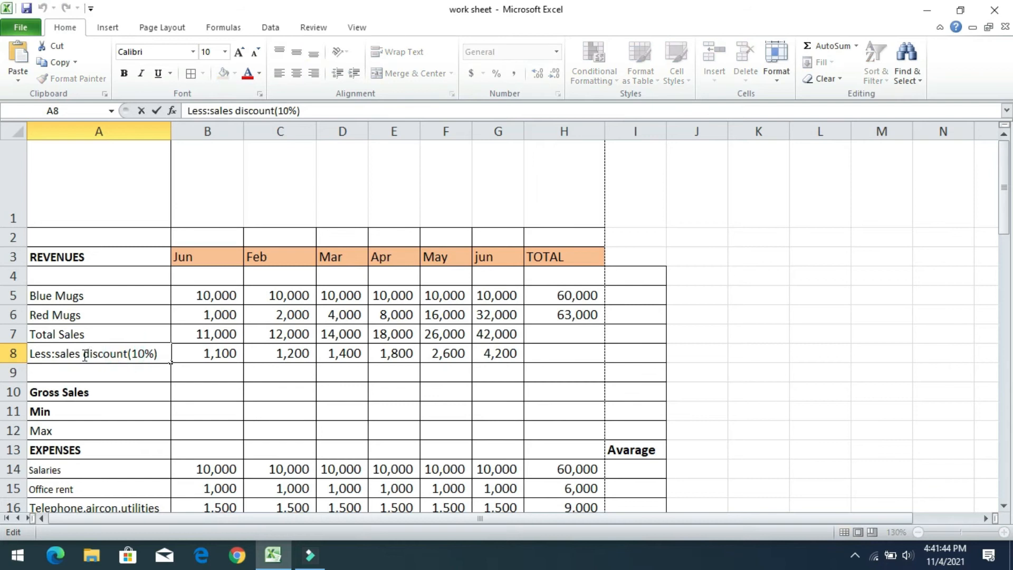
{"action": "left_click_drag", "start_coordinate": [30, 354], "coordinate": [83, 355]}
{"action": "key", "text": "Delete"}
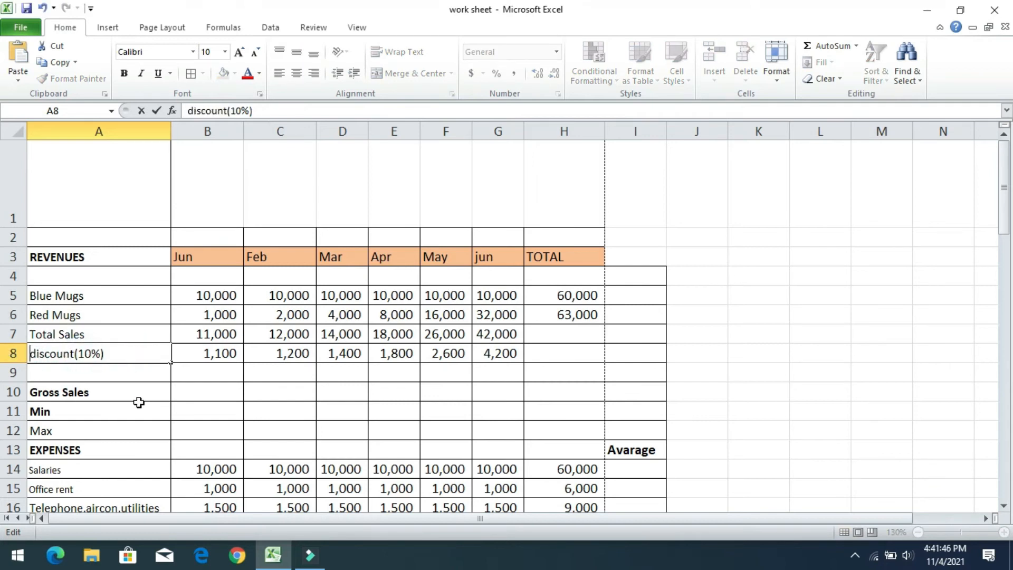
{"action": "left_click", "coordinate": [180, 376]}
Fill the Red Mugs total formula from H6 down through the Total Sales and discount rows to H8.
{"action": "left_click", "coordinate": [294, 354]}
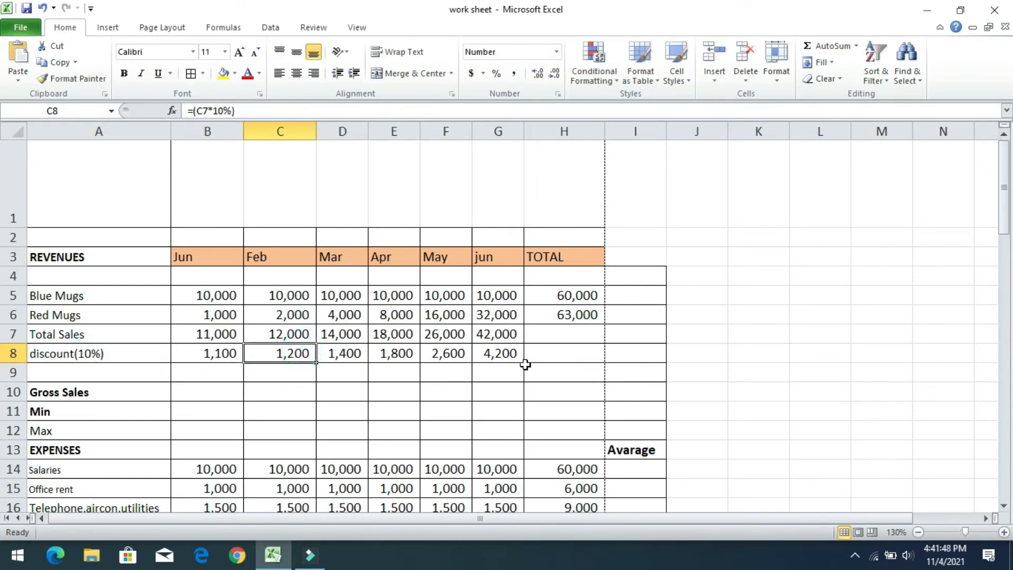
{"action": "left_click", "coordinate": [589, 310]}
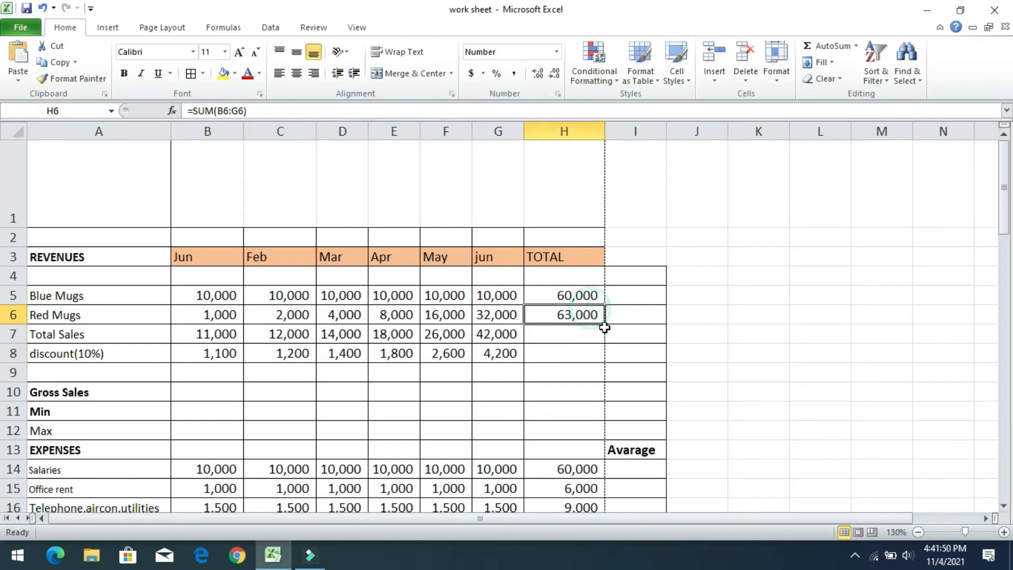
{"action": "left_click_drag", "start_coordinate": [598, 326], "coordinate": [607, 358]}
{"action": "left_click", "coordinate": [613, 317]}
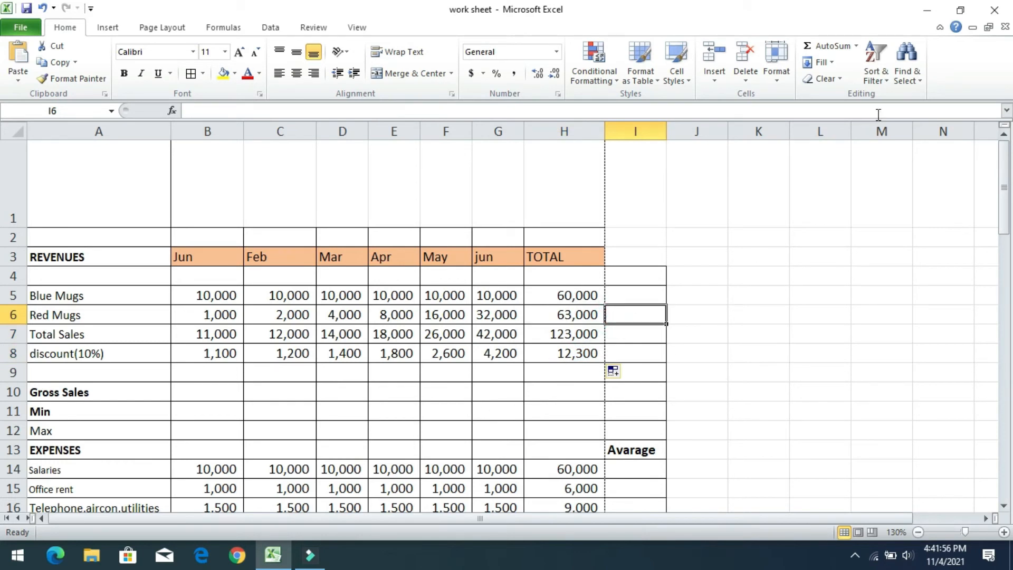
{"action": "left_click", "coordinate": [856, 46]}
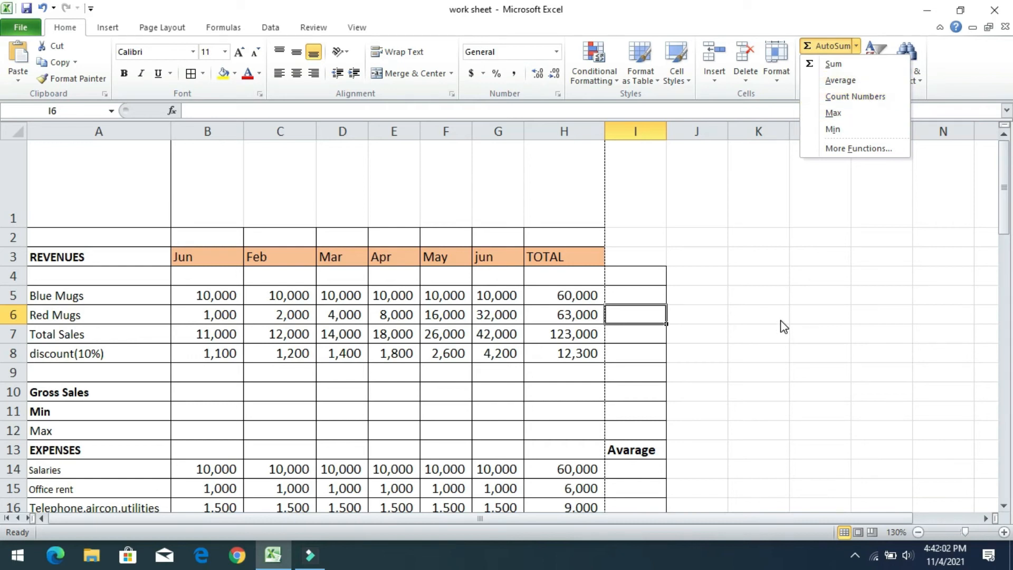
{"action": "left_click", "coordinate": [761, 325]}
{"action": "scroll", "coordinate": [648, 400], "scroll_direction": "down", "scroll_amount": 2}
{"action": "scroll", "coordinate": [677, 311], "scroll_direction": "up", "scroll_amount": 1}
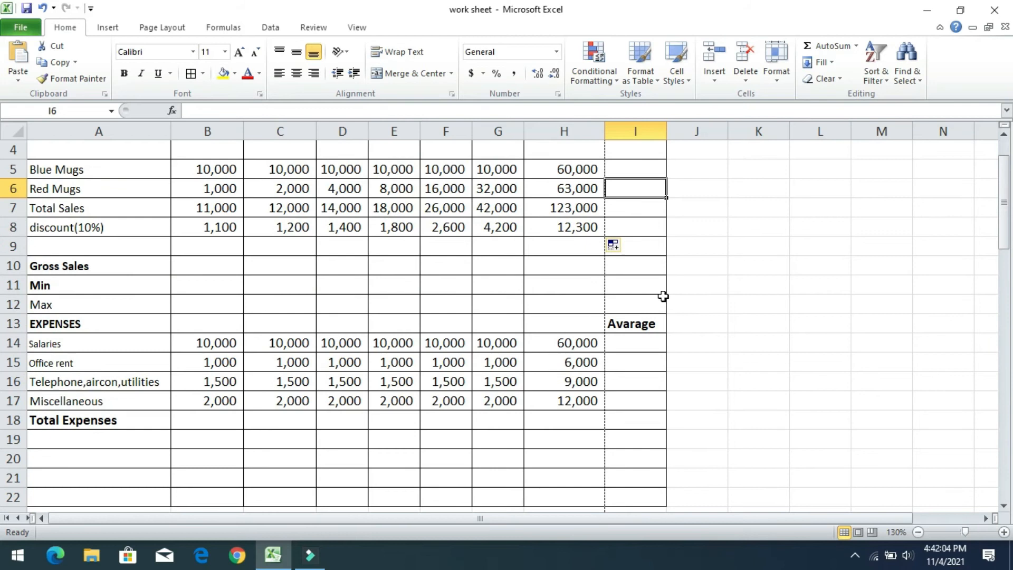
{"action": "scroll", "coordinate": [667, 311], "scroll_direction": "up", "scroll_amount": 1}
{"action": "left_click", "coordinate": [663, 280]}
Move the Avarage heading from I13 to I3, beside the TOTAL heading.
{"action": "left_click", "coordinate": [637, 449]}
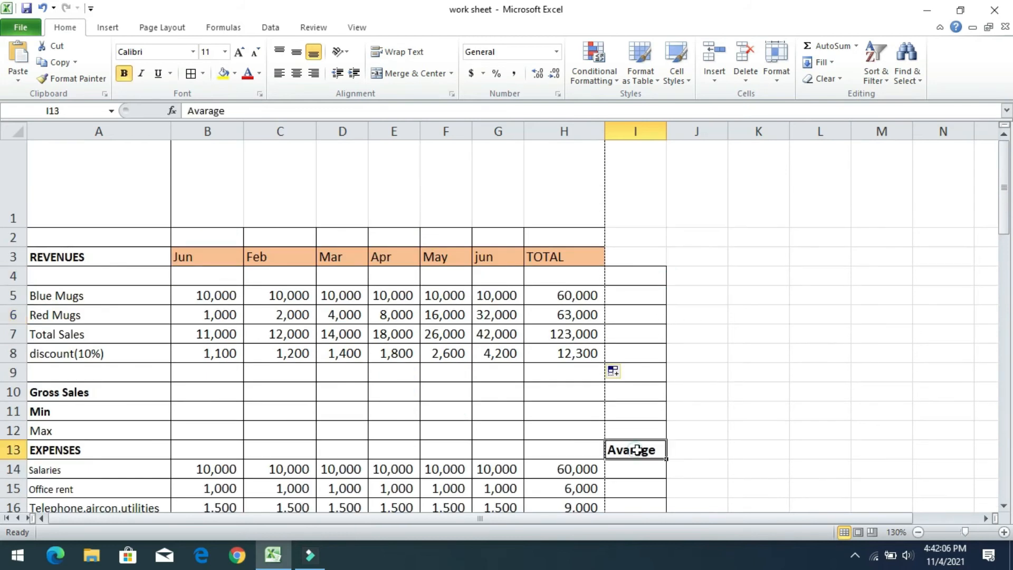
{"action": "key", "text": "ctrl+c"}
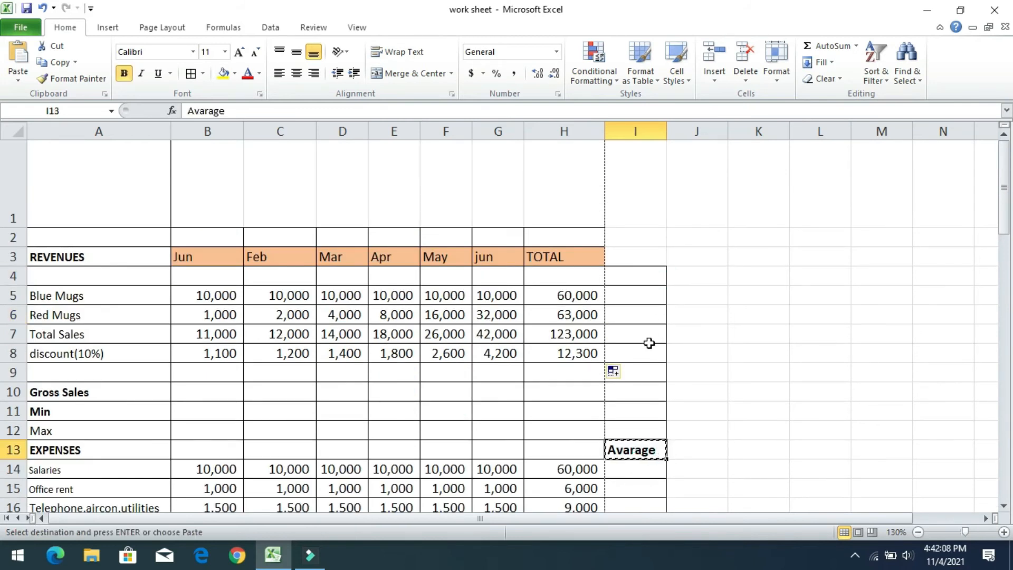
{"action": "left_click", "coordinate": [649, 262]}
{"action": "key", "text": "ctrl+v"}
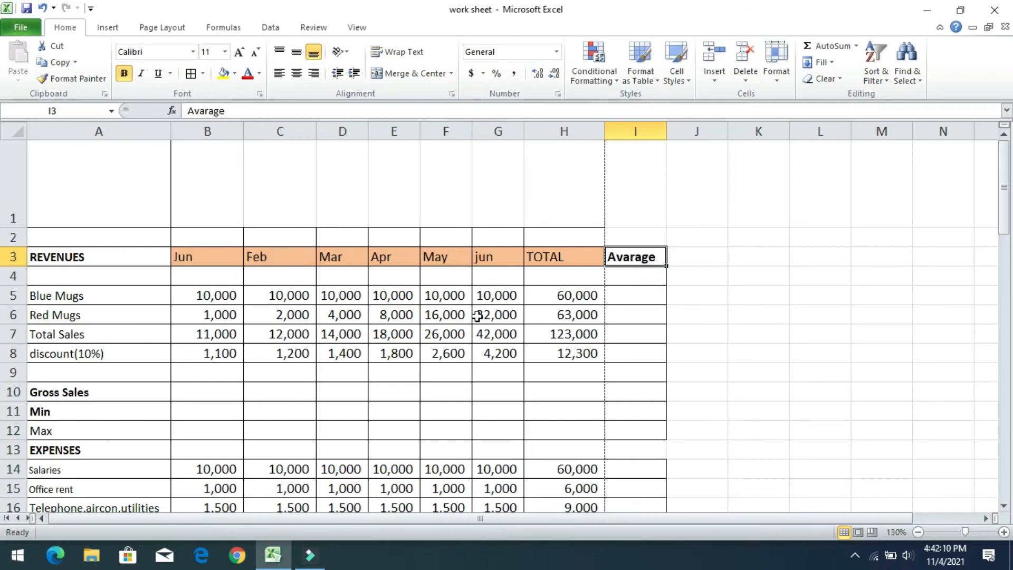
Calculate the average of each revenue row from Blue Mugs to discount(10%) in I5:I8, using columns B to H.
{"action": "left_click", "coordinate": [638, 292]}
{"action": "left_click_drag", "start_coordinate": [201, 295], "coordinate": [652, 356]}
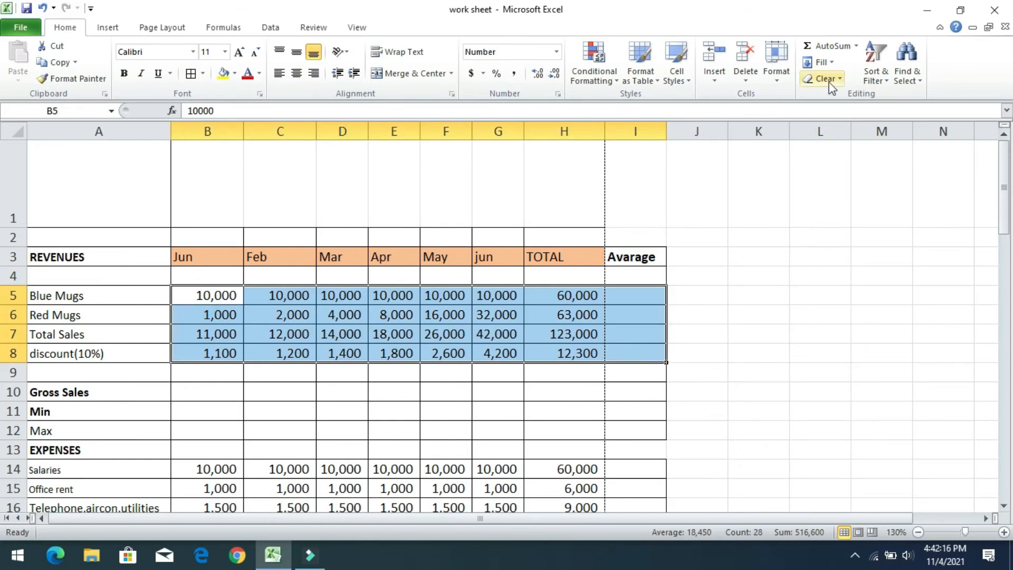
{"action": "left_click", "coordinate": [856, 46]}
{"action": "left_click", "coordinate": [854, 80]}
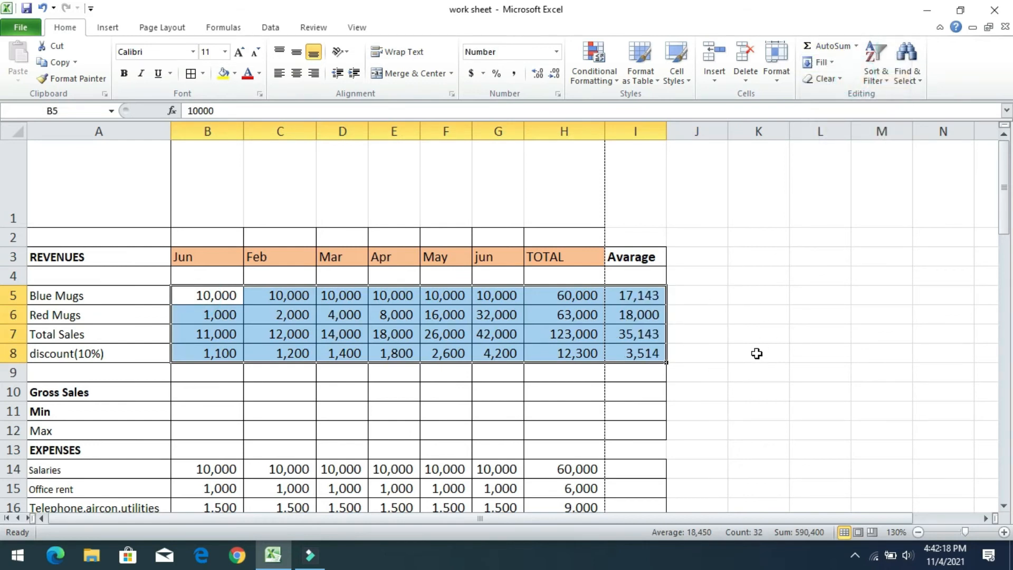
{"action": "left_click", "coordinate": [758, 314]}
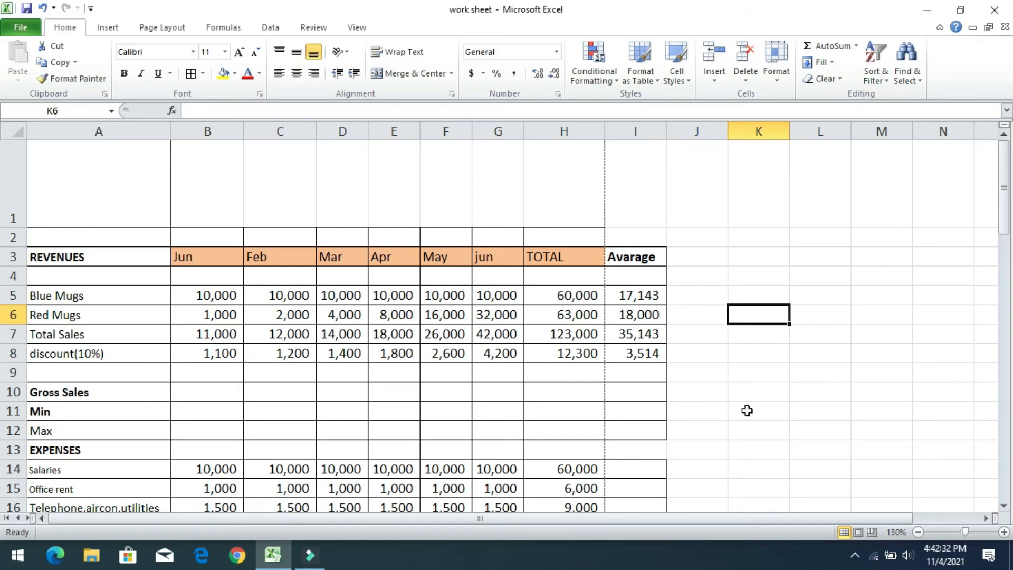
Try the Count Numbers function on rows 5 to 8 of columns B to I, placing the counts in row 9.
{"action": "left_click", "coordinate": [860, 51]}
{"action": "left_click", "coordinate": [718, 344]}
{"action": "left_click_drag", "start_coordinate": [213, 280], "coordinate": [289, 312]}
{"action": "left_click", "coordinate": [404, 301]}
{"action": "left_click_drag", "start_coordinate": [219, 296], "coordinate": [645, 375]}
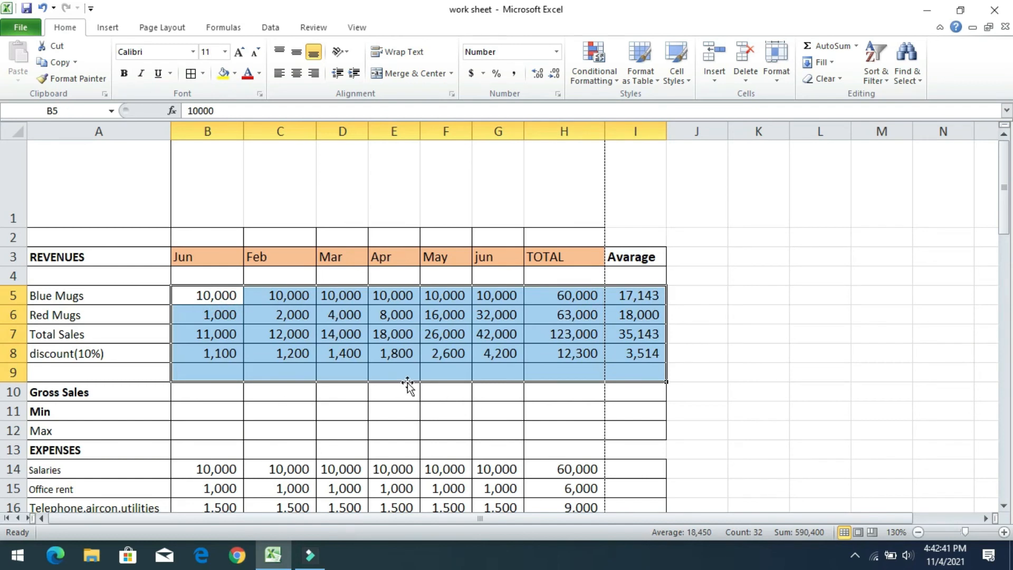
{"action": "left_click", "coordinate": [855, 47]}
{"action": "left_click", "coordinate": [868, 96]}
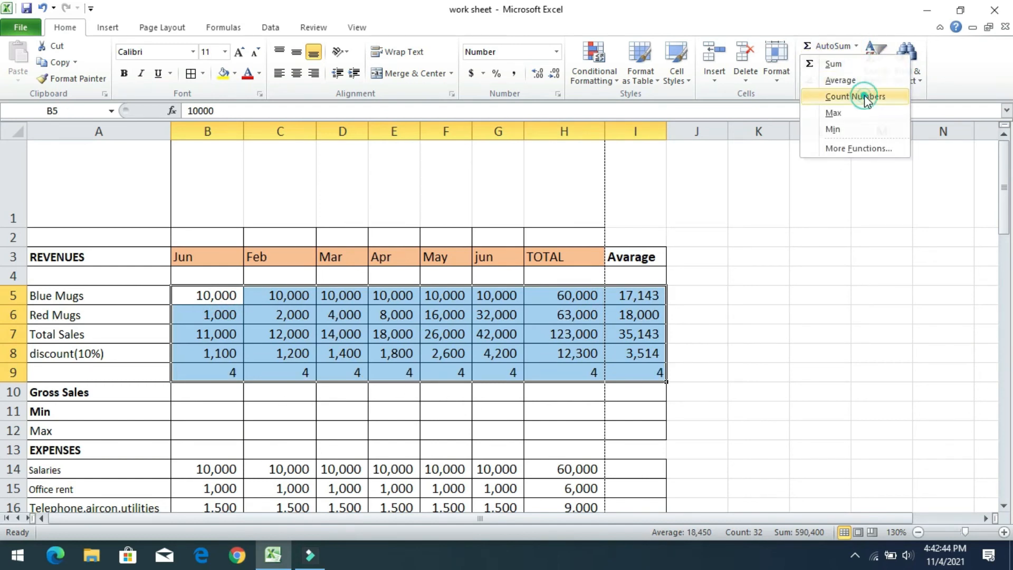
{"action": "left_click", "coordinate": [692, 348]}
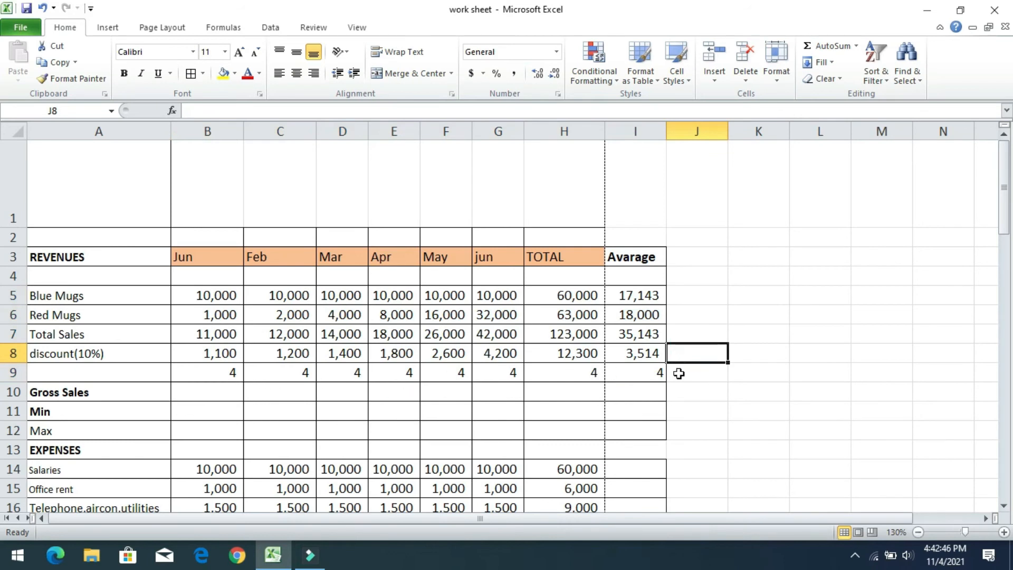
{"action": "left_click", "coordinate": [653, 372]}
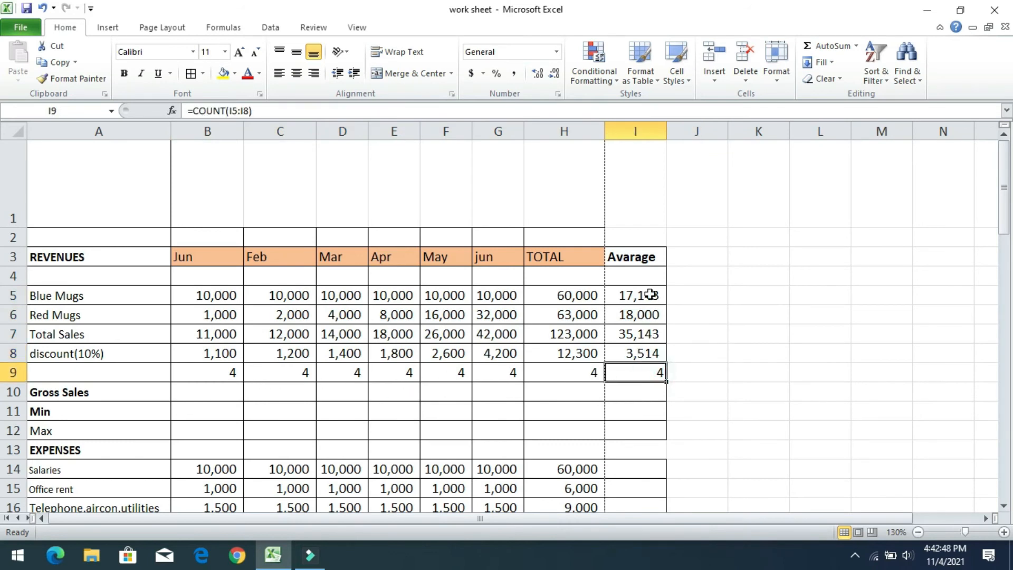
{"action": "left_click_drag", "start_coordinate": [220, 375], "coordinate": [625, 375]}
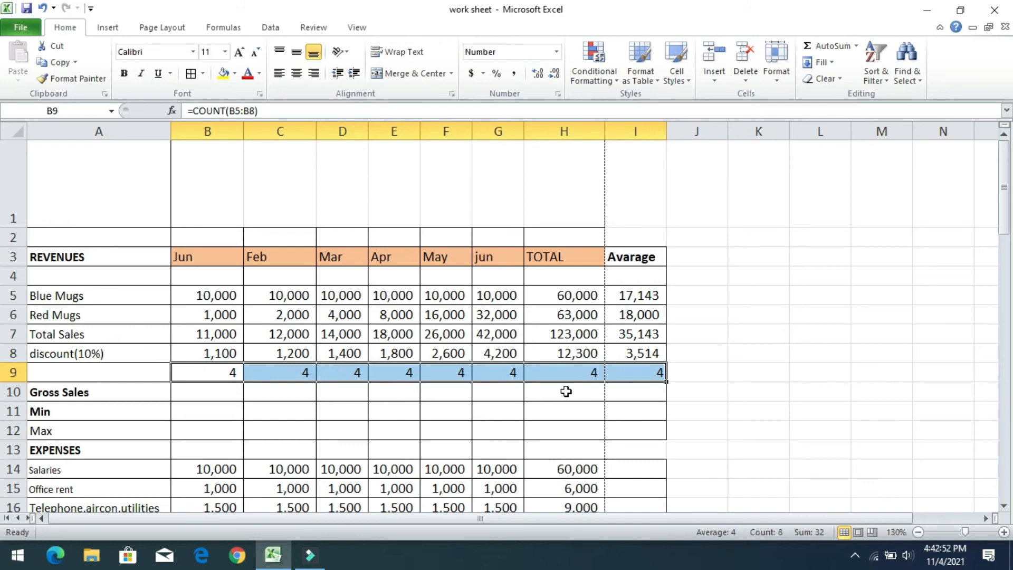
Undo the Count Numbers formulas in row 9.
{"action": "key", "text": "ctrl+z"}
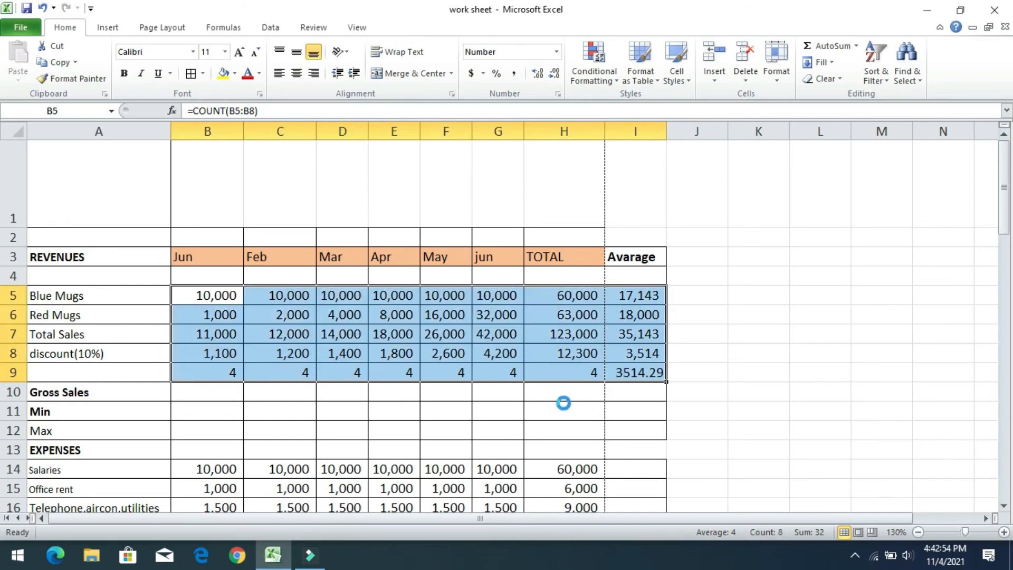
{"action": "key", "text": "ctrl+z"}
{"action": "left_click", "coordinate": [591, 411]}
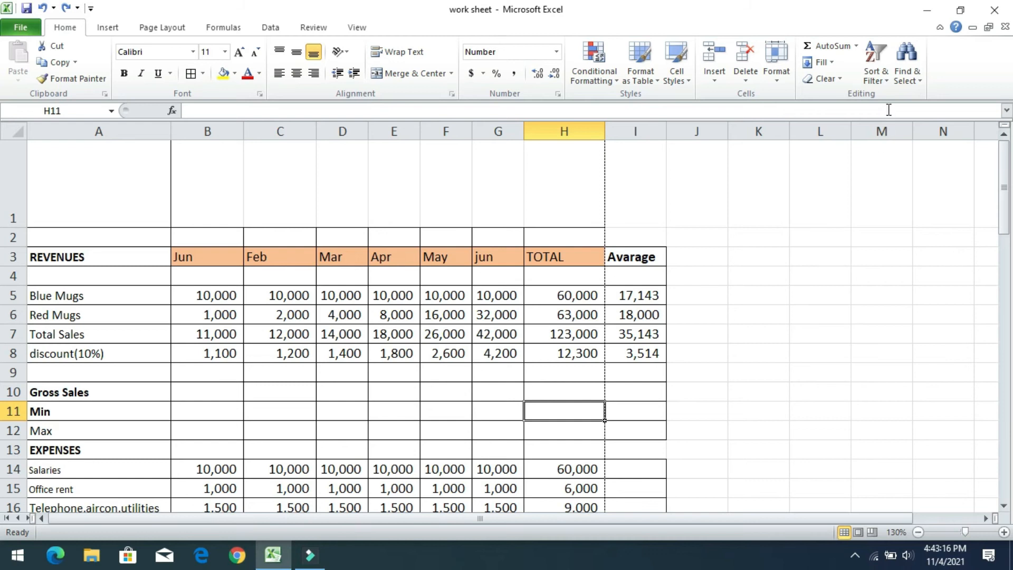
Try the Max function on B5:B8 with its result in B9, and undo it.
{"action": "left_click", "coordinate": [857, 47]}
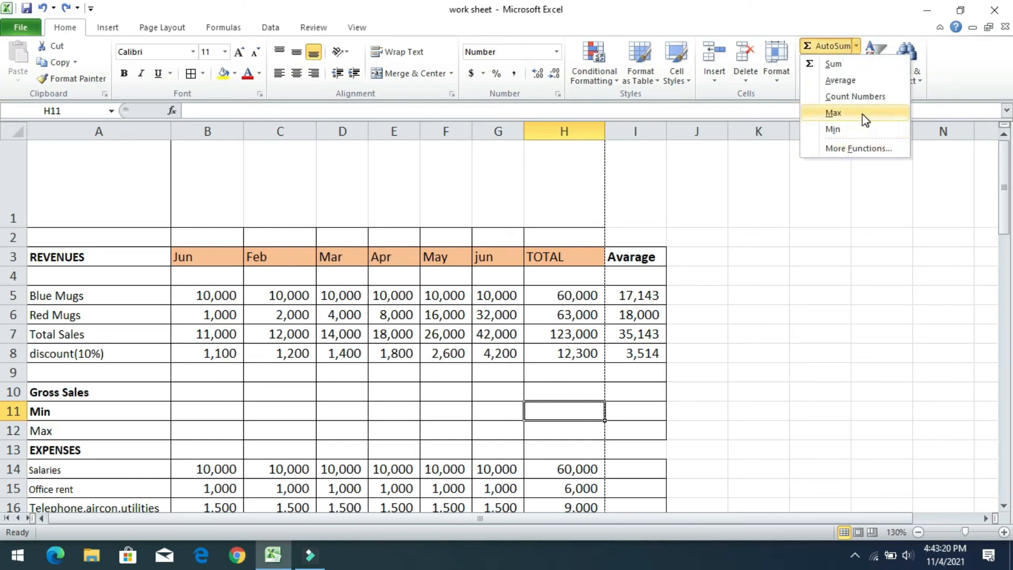
{"action": "left_click", "coordinate": [770, 367]}
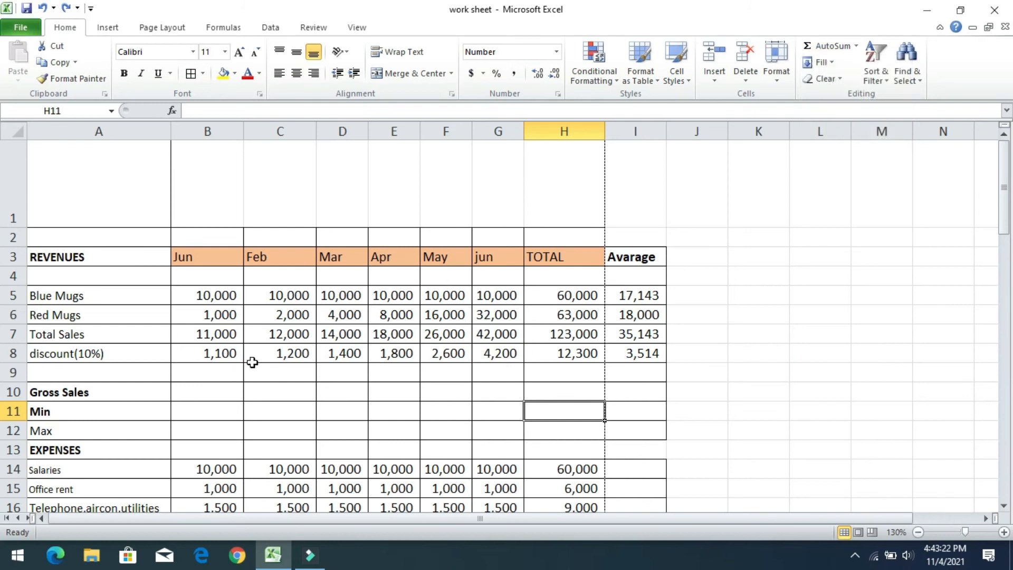
{"action": "left_click_drag", "start_coordinate": [227, 291], "coordinate": [221, 373]}
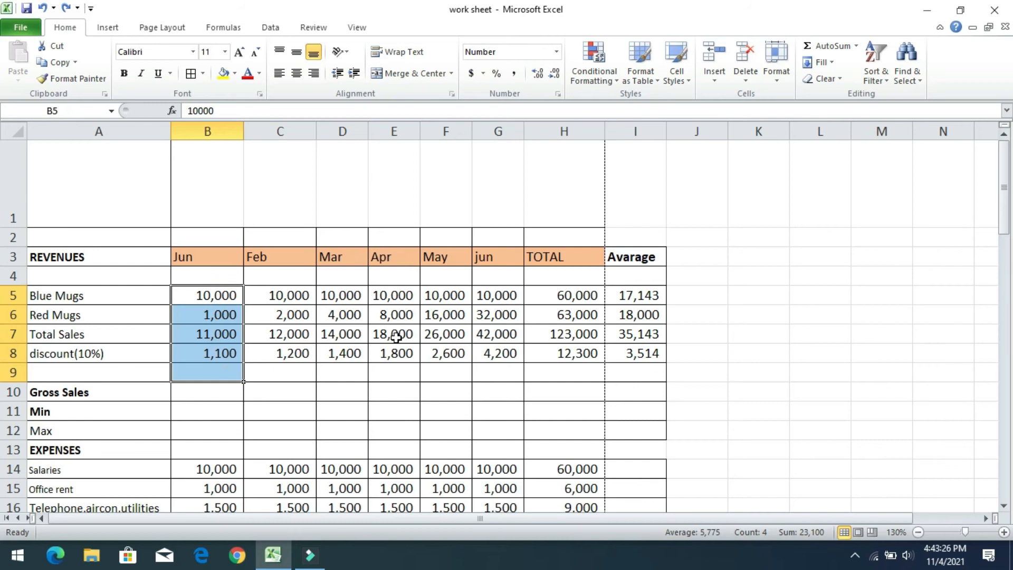
{"action": "left_click", "coordinate": [856, 46]}
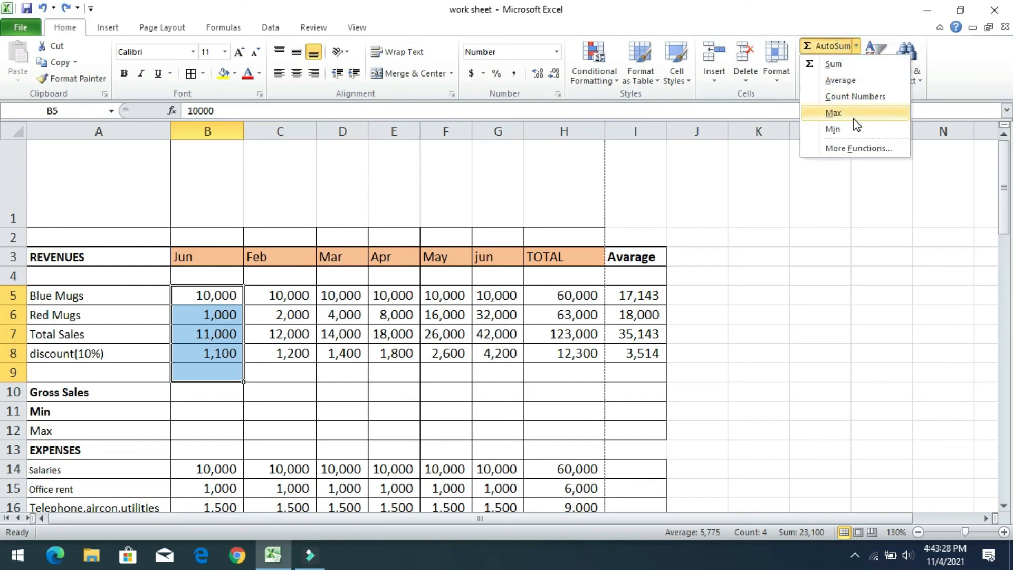
{"action": "left_click", "coordinate": [836, 113]}
{"action": "left_click", "coordinate": [280, 387]}
{"action": "left_click", "coordinate": [203, 372]}
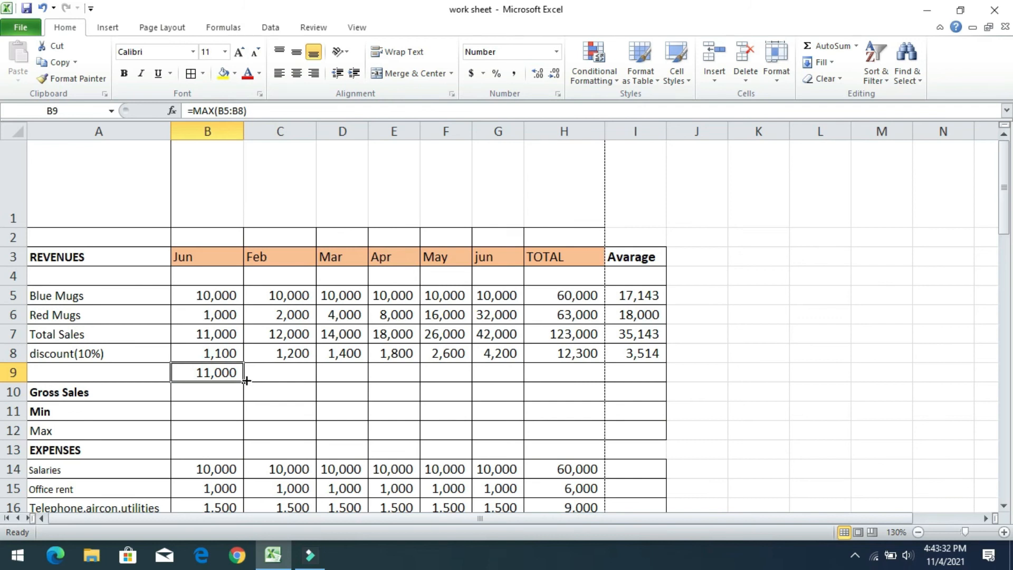
{"action": "key", "text": "ctrl+z"}
Calculate the maximum of B5:B11 in the Max row, cell B12.
{"action": "left_click_drag", "start_coordinate": [210, 294], "coordinate": [215, 430]}
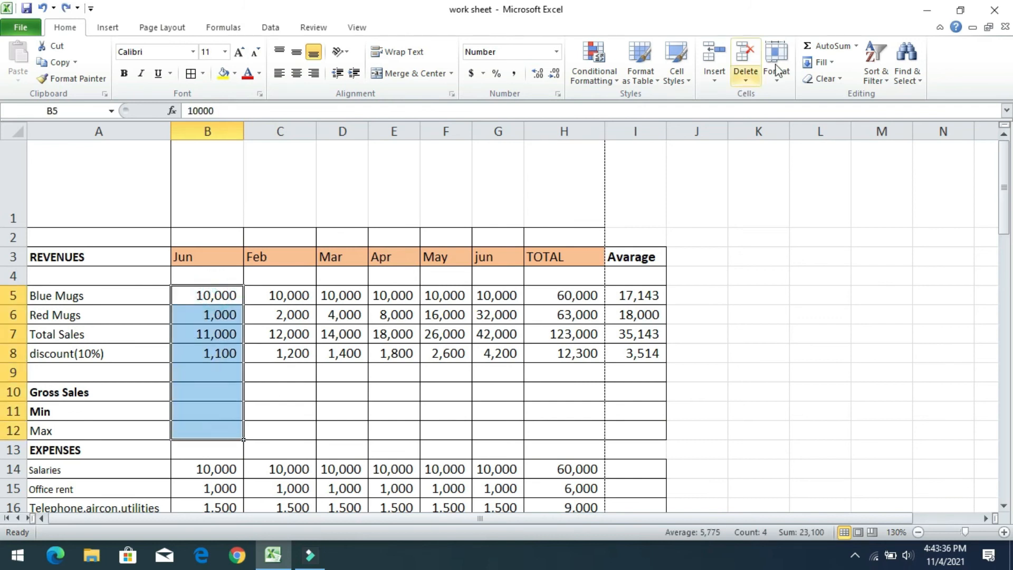
{"action": "left_click", "coordinate": [856, 47]}
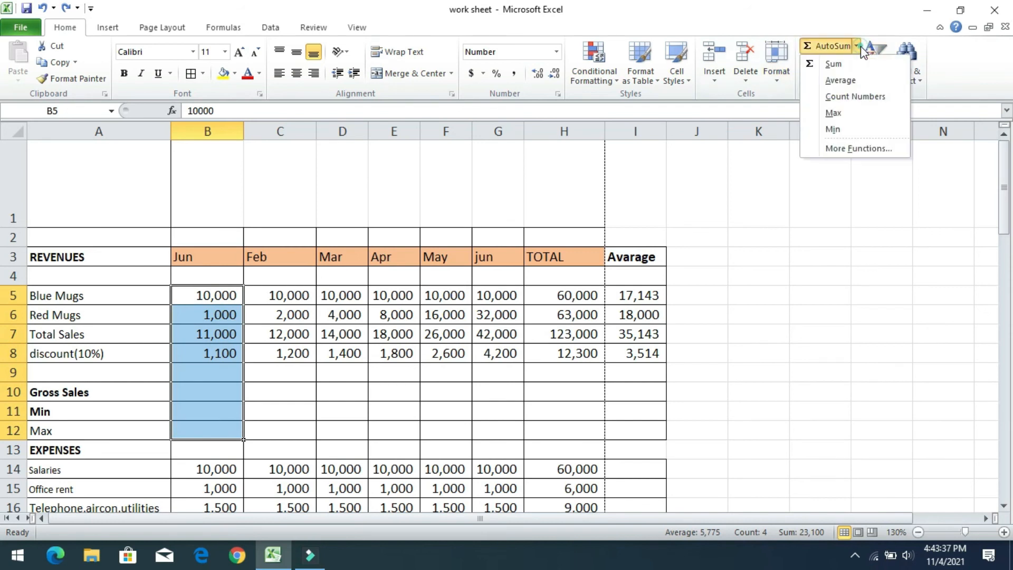
{"action": "left_click", "coordinate": [853, 123]}
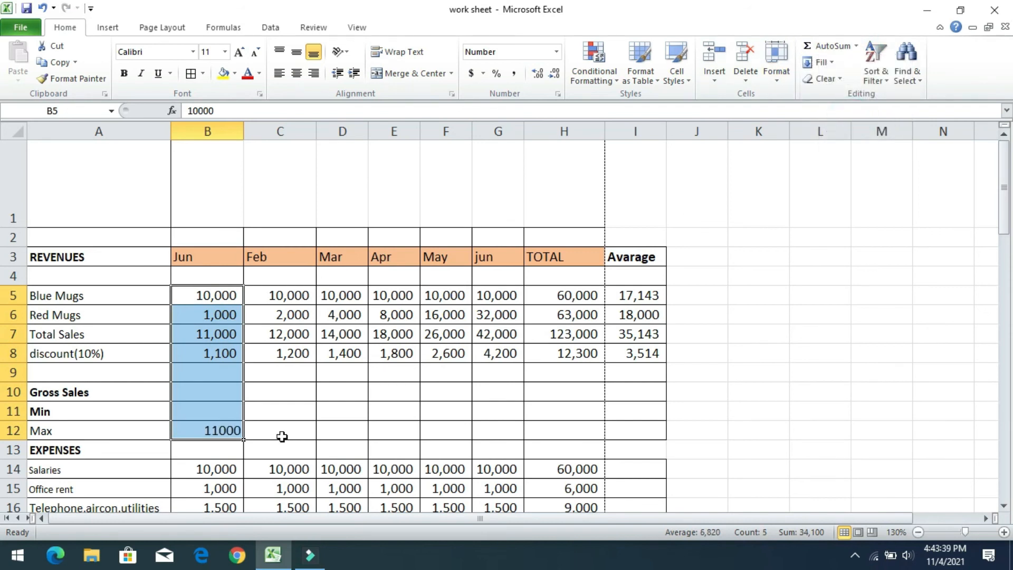
{"action": "left_click", "coordinate": [253, 430]}
{"action": "left_click", "coordinate": [226, 428]}
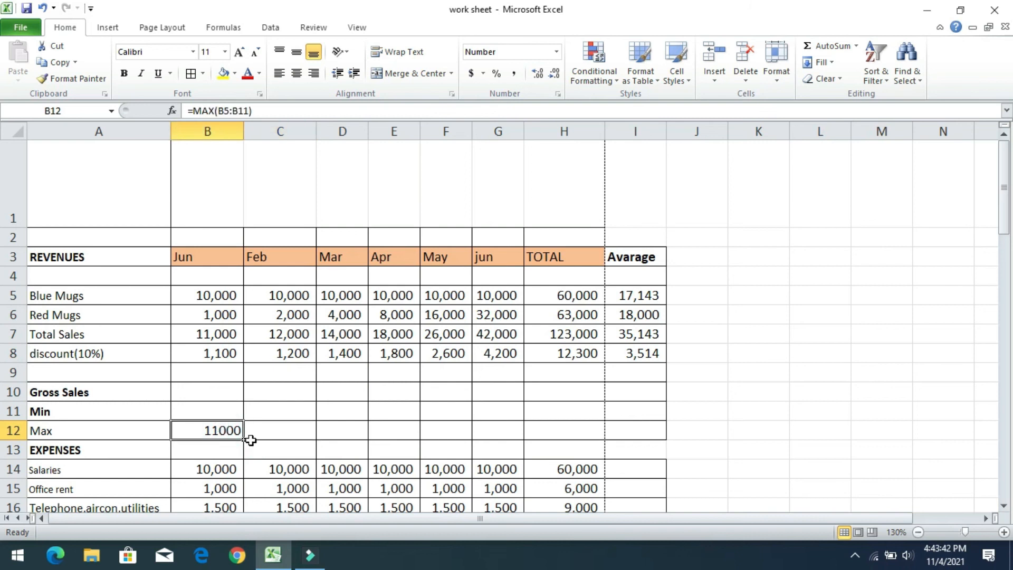
Fill the Max formula from B12 across the remaining months, TOTAL and Avarage columns to I12.
{"action": "left_click_drag", "start_coordinate": [244, 442], "coordinate": [661, 444]}
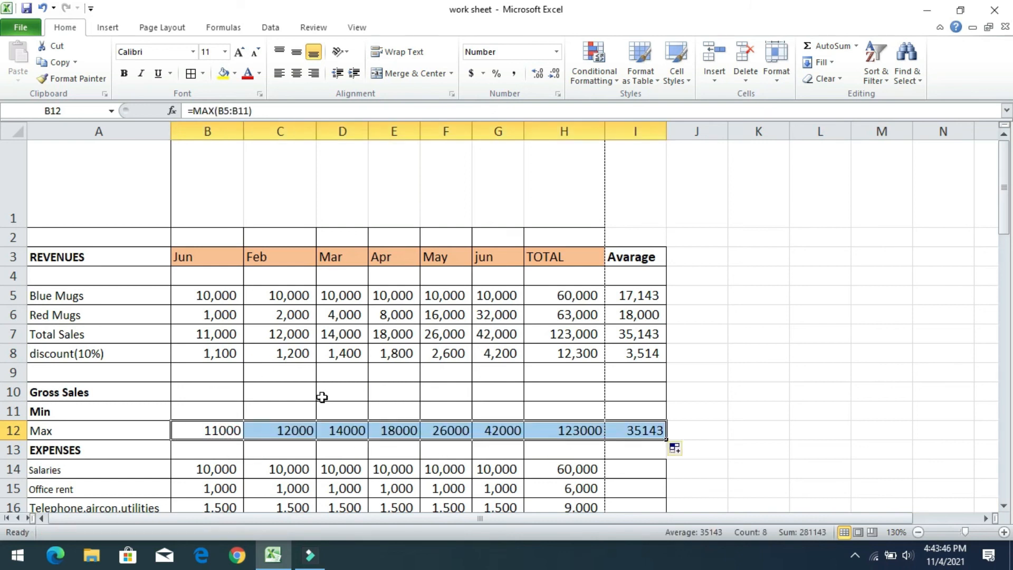
{"action": "left_click", "coordinate": [712, 411]}
{"action": "left_click", "coordinate": [644, 441]}
{"action": "left_click", "coordinate": [638, 430]}
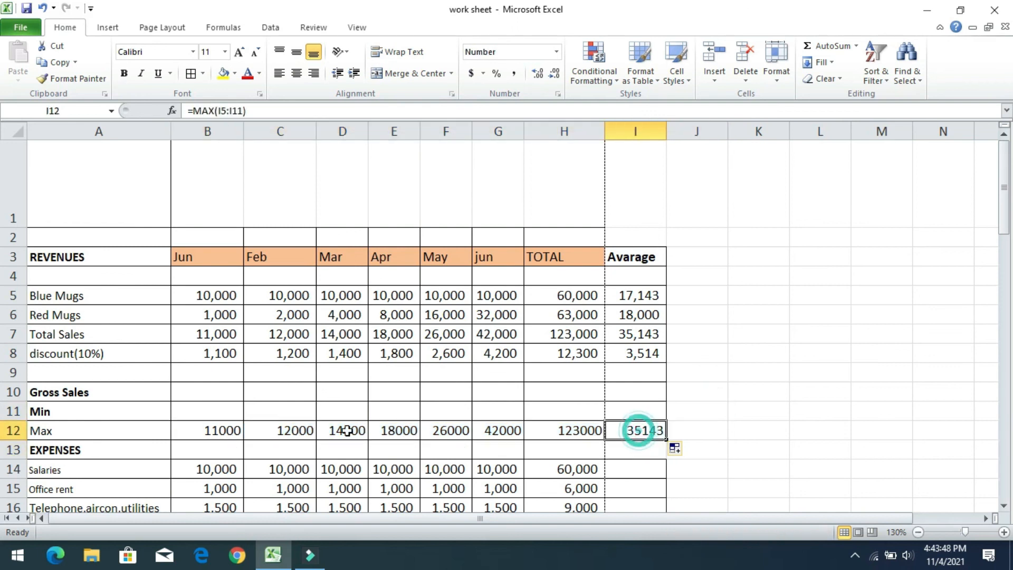
Calculate the minimum of rows 5 to 10 for each column from B to I in the Min row, B11:I11.
{"action": "left_click", "coordinate": [199, 410]}
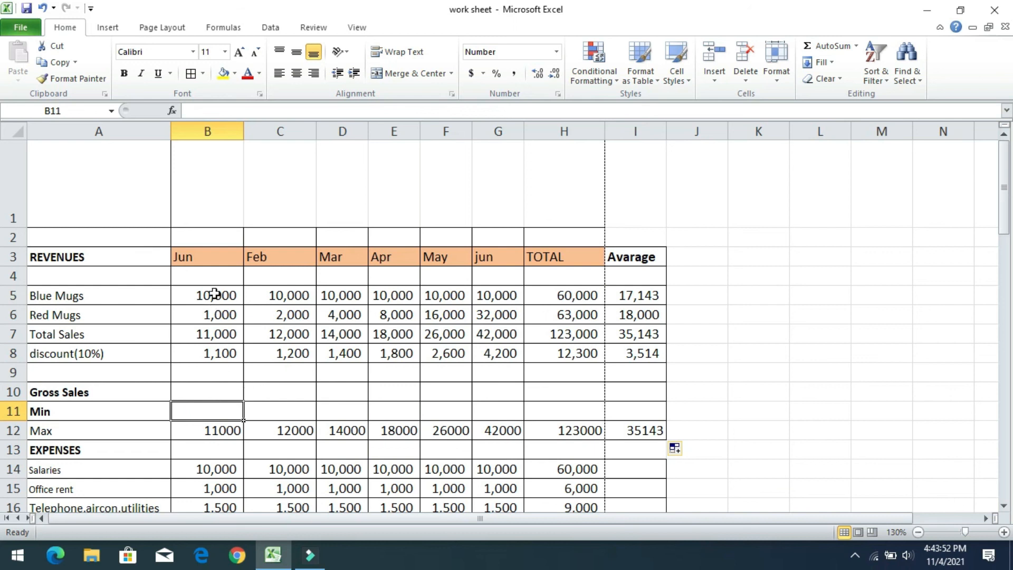
{"action": "left_click_drag", "start_coordinate": [207, 299], "coordinate": [638, 404]}
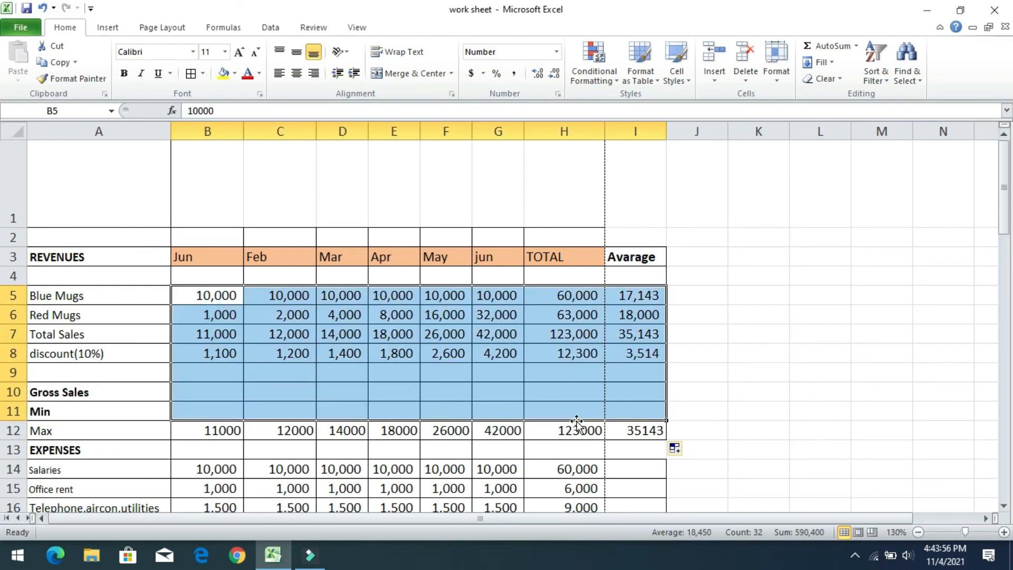
{"action": "left_click", "coordinate": [856, 46]}
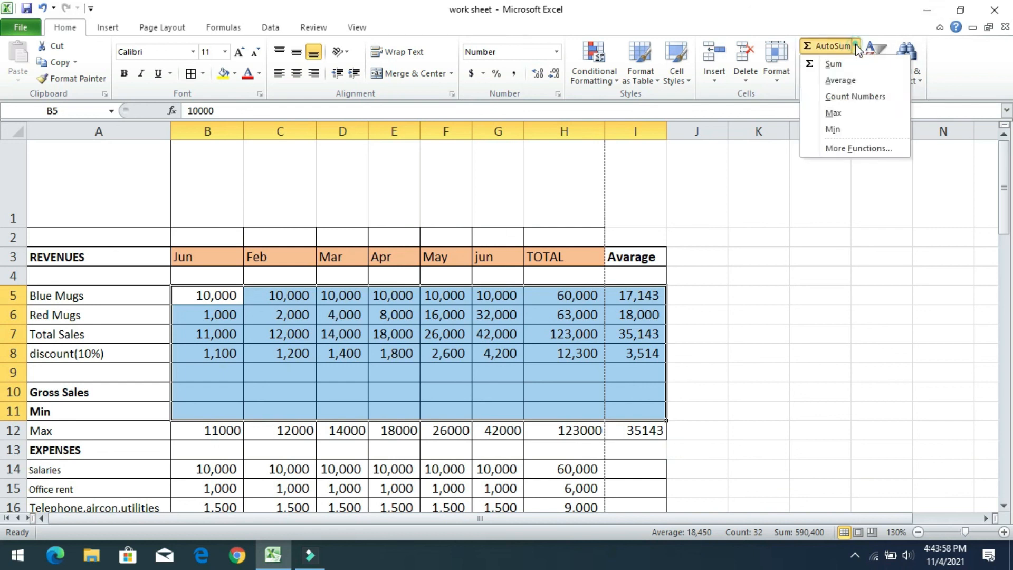
{"action": "left_click", "coordinate": [842, 129]}
{"action": "left_click", "coordinate": [695, 393]}
{"action": "left_click_drag", "start_coordinate": [227, 411], "coordinate": [642, 410]}
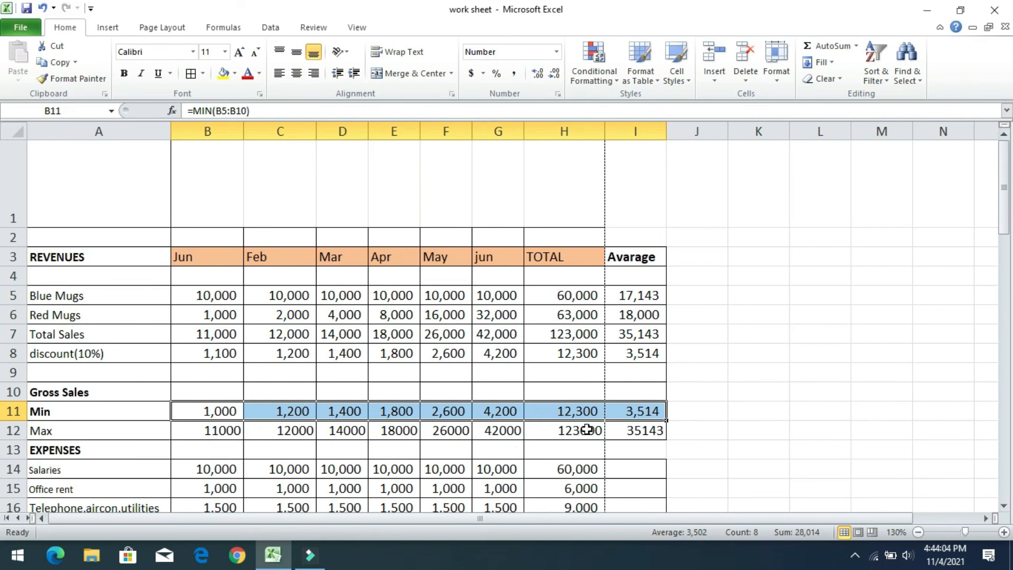
Examine the function arguments of the MIN formula in B11 and the list of further insertable functions, without applying any.
{"action": "left_click", "coordinate": [858, 46]}
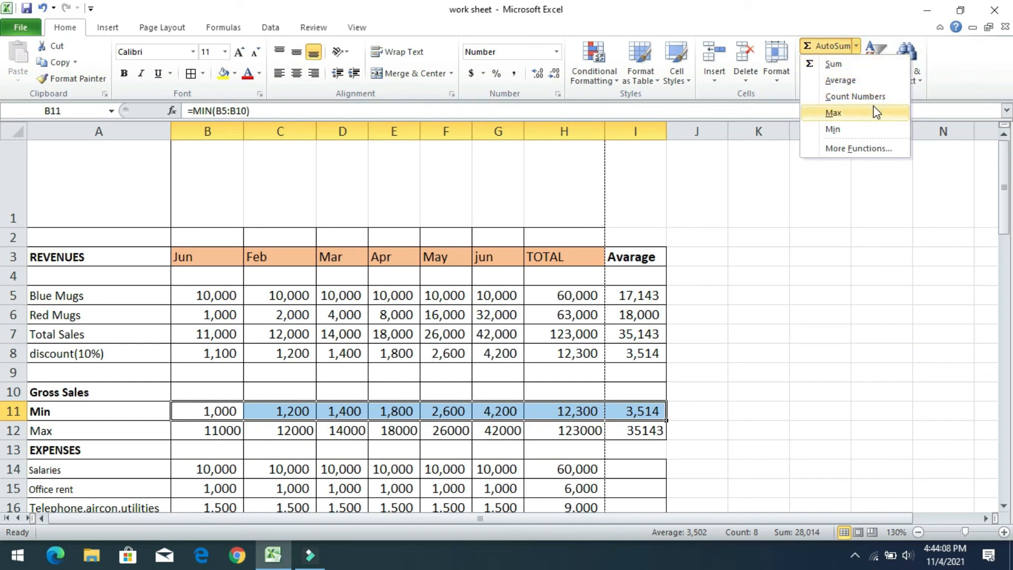
{"action": "left_click", "coordinate": [877, 143]}
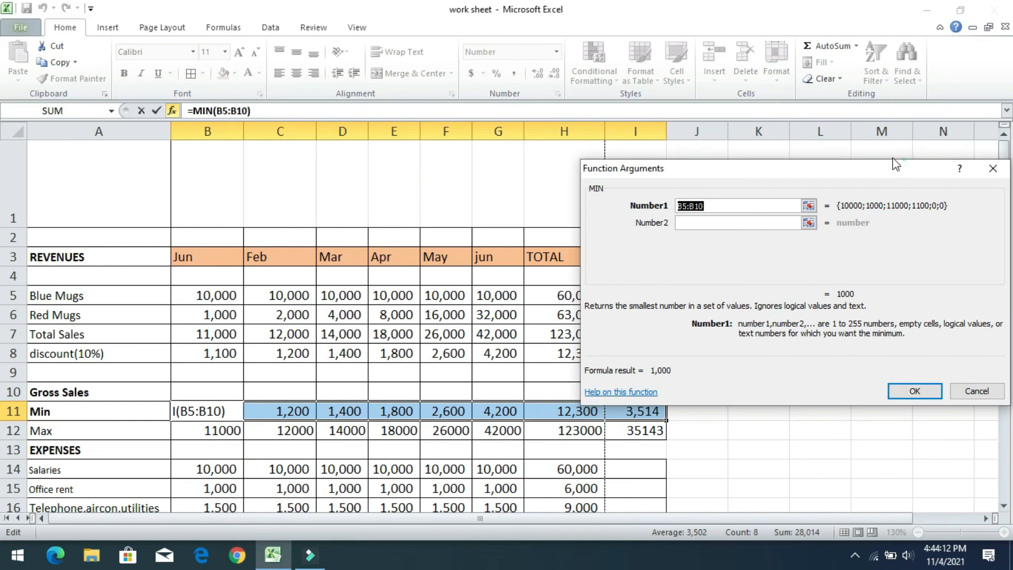
{"action": "left_click", "coordinate": [993, 168]}
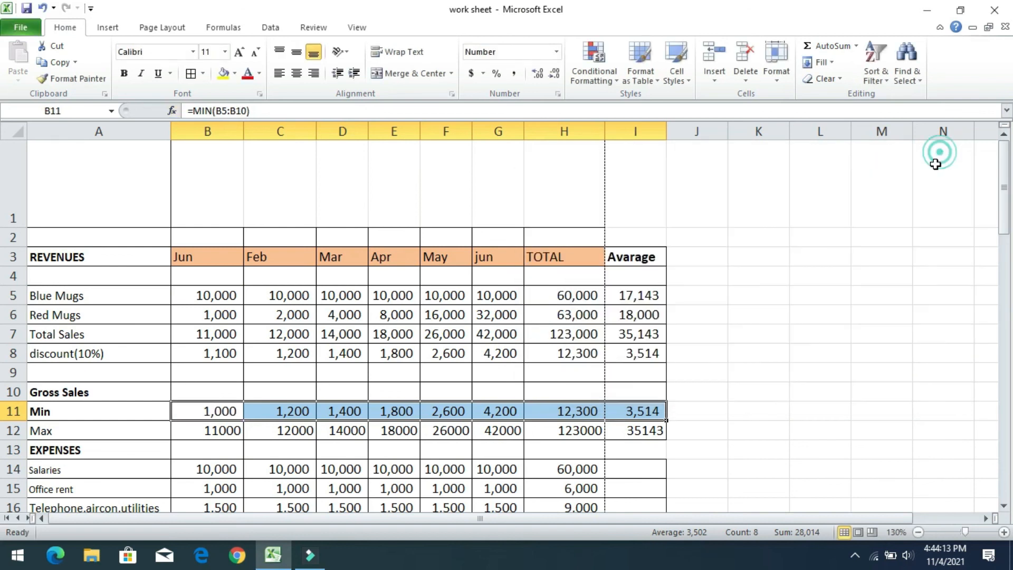
{"action": "left_click", "coordinate": [732, 310]}
{"action": "left_click", "coordinate": [855, 46]}
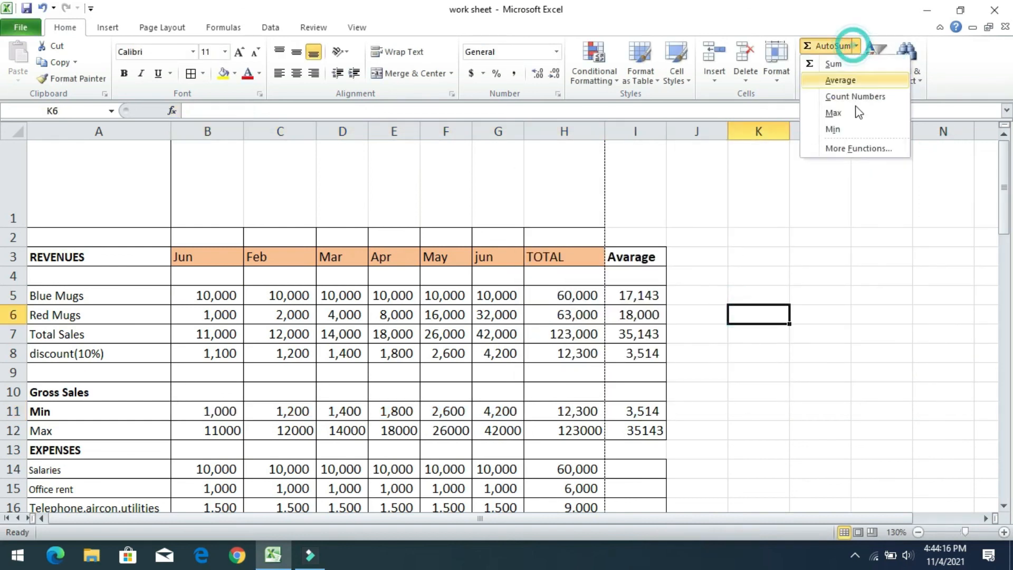
{"action": "left_click", "coordinate": [860, 148]}
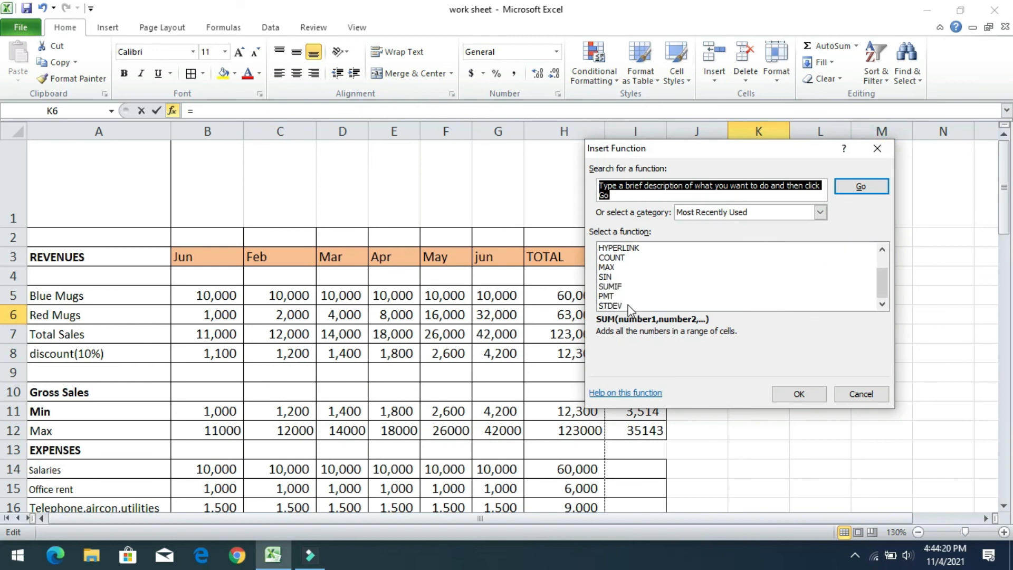
{"action": "left_click", "coordinate": [878, 147]}
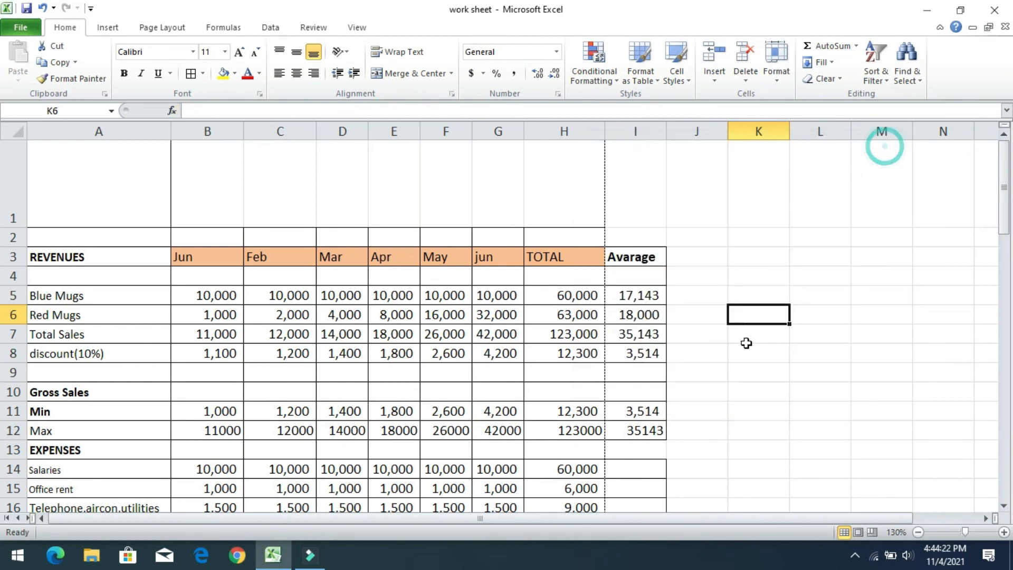
{"action": "scroll", "coordinate": [739, 345], "scroll_direction": "down", "scroll_amount": 2}
{"action": "left_click", "coordinate": [706, 301]}
{"action": "scroll", "coordinate": [686, 327], "scroll_direction": "up", "scroll_amount": 2}
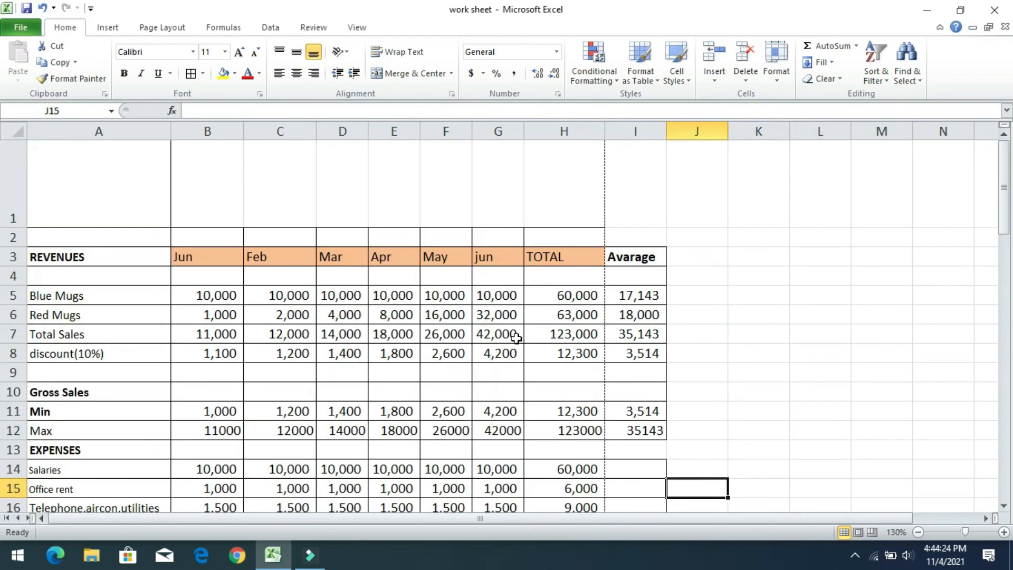
{"action": "scroll", "coordinate": [522, 342], "scroll_direction": "down", "scroll_amount": 2}
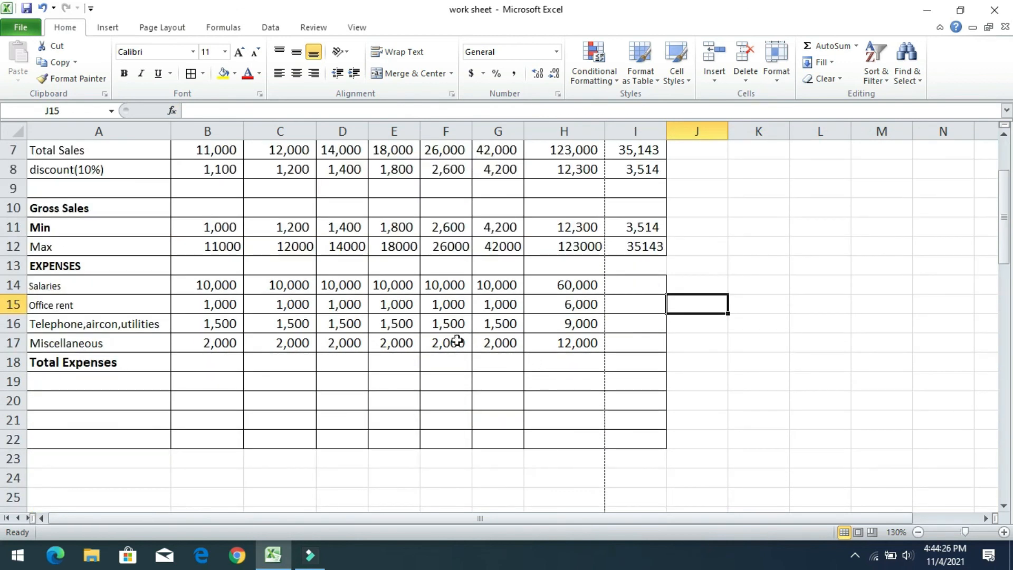
{"action": "scroll", "coordinate": [463, 345], "scroll_direction": "up", "scroll_amount": 1}
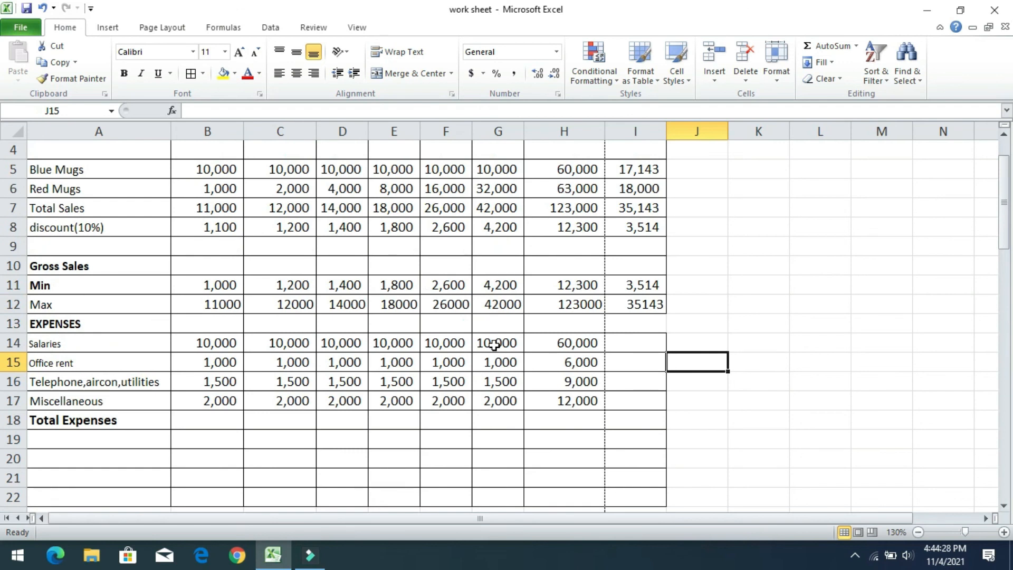